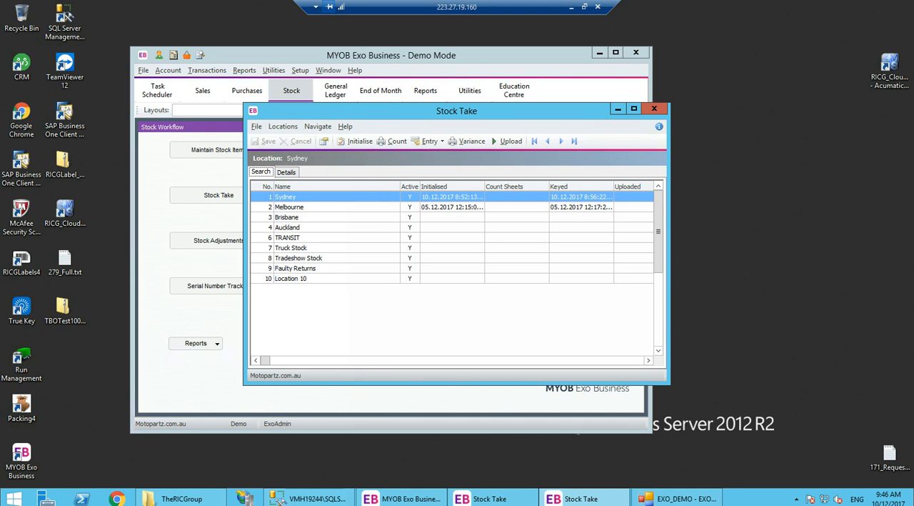
# - Initialise the stock take for the Sydney location with the default item selection settings
pyautogui.click(350, 140)
pyautogui.click(492, 370)
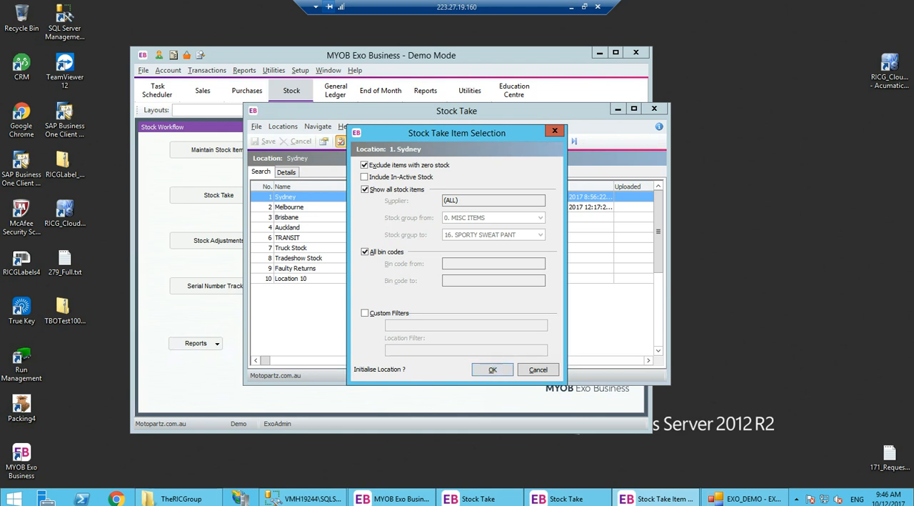
pyautogui.click(488, 368)
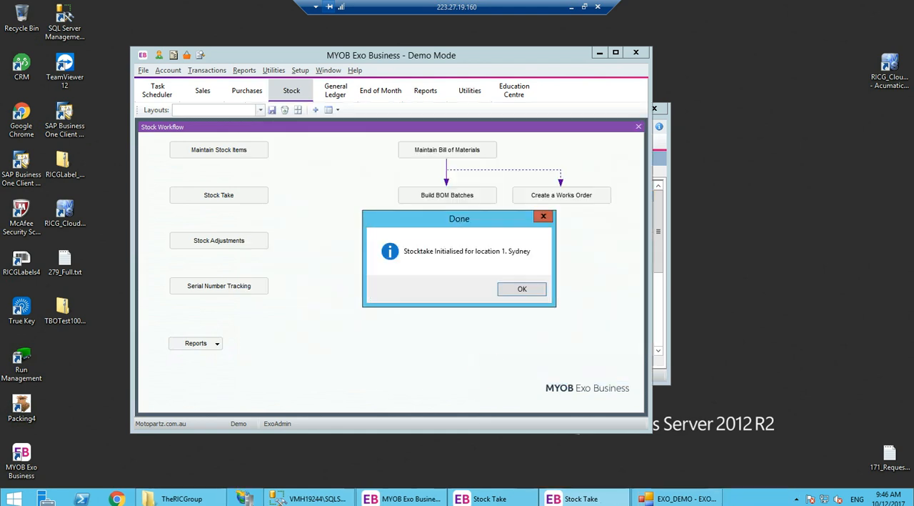
pyautogui.click(522, 288)
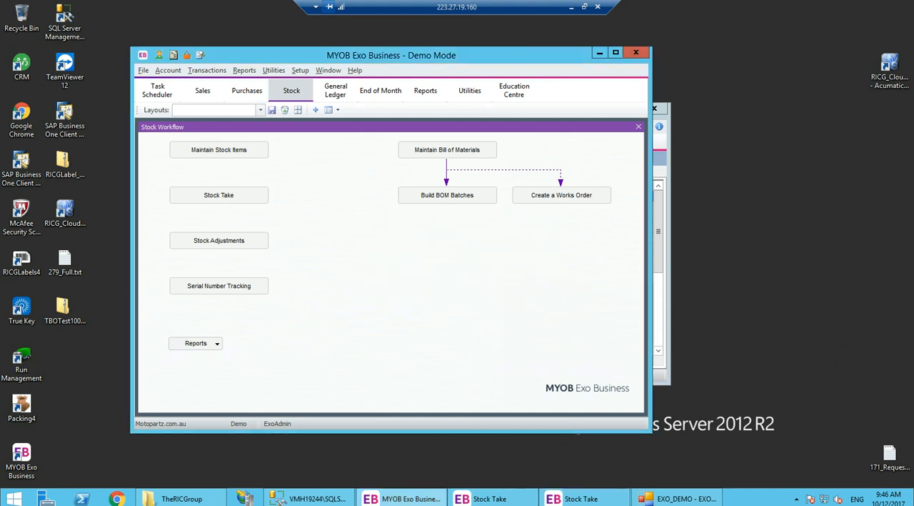
# - Close and reopen the Stock Take window, then select the Sydney location
pyautogui.click(658, 113)
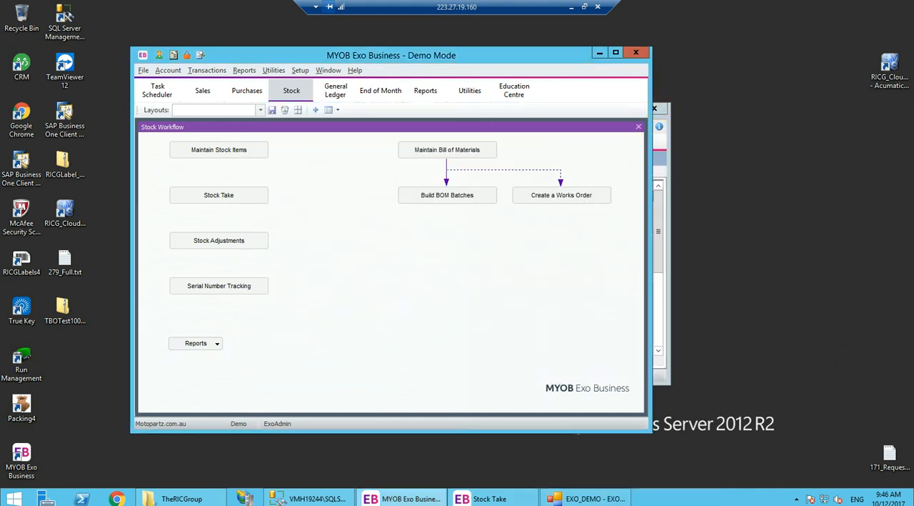
pyautogui.click(236, 196)
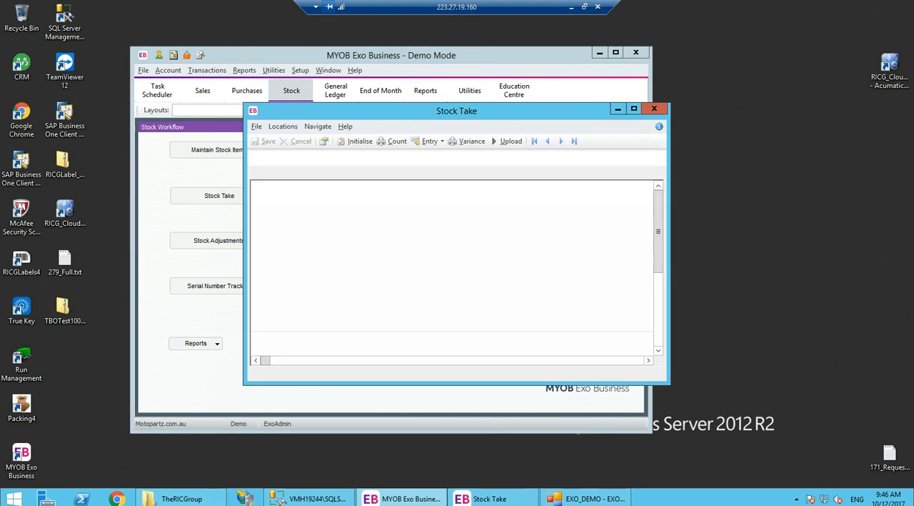
pyautogui.click(380, 256)
pyautogui.click(285, 201)
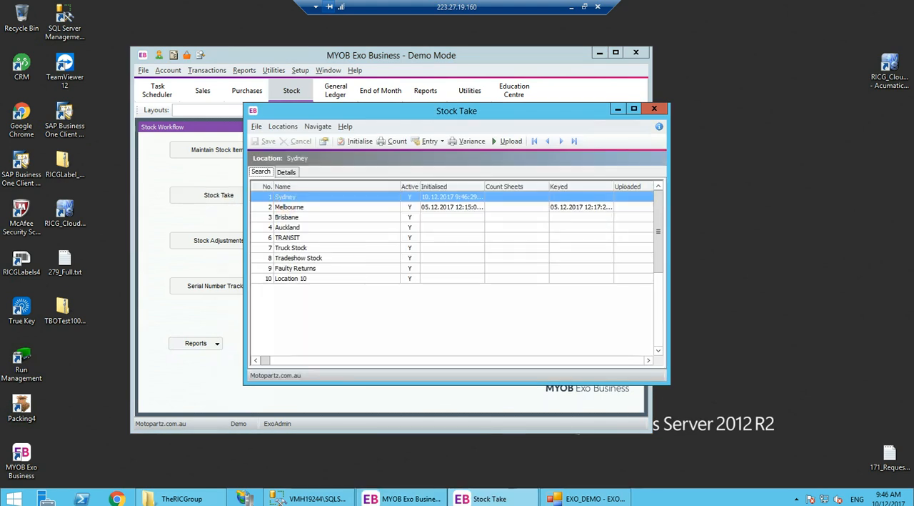
pyautogui.click(441, 202)
pyautogui.click(437, 207)
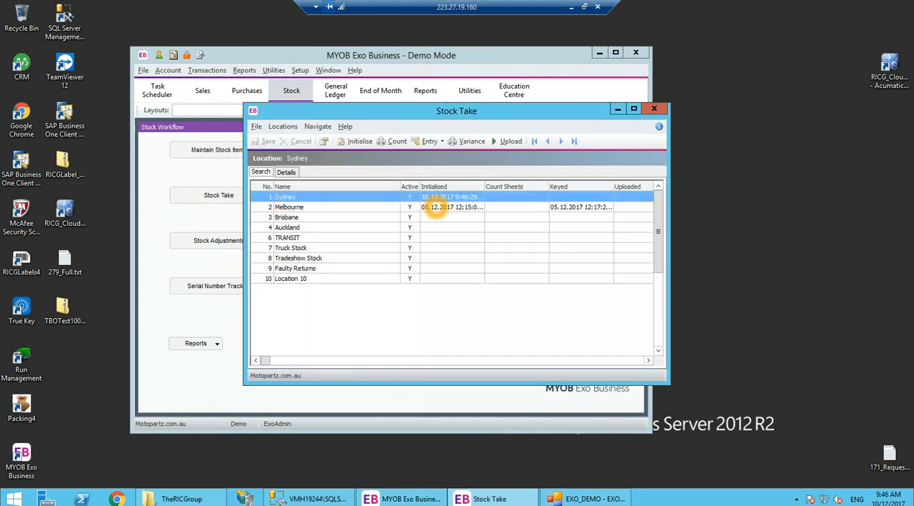
# - Open the Sydney count entry sheet, review its stock lines, and cancel it without saving
pyautogui.click(429, 140)
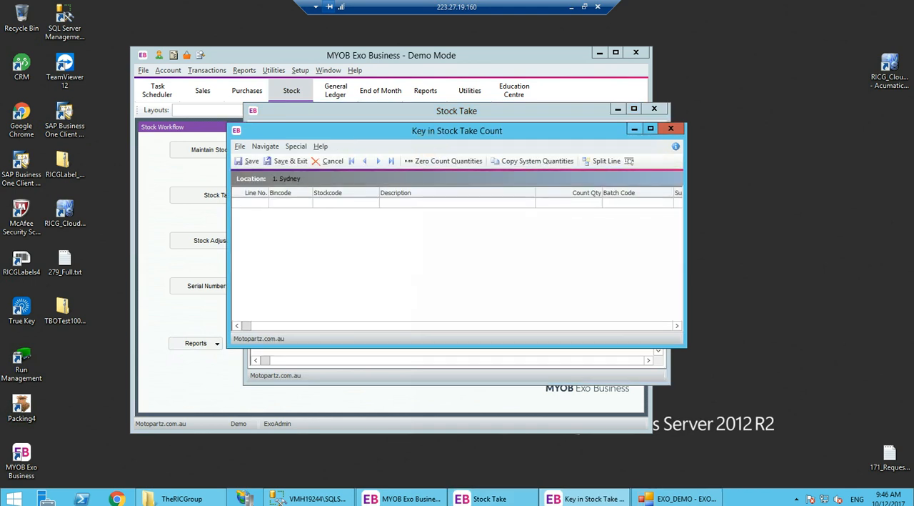
pyautogui.click(648, 131)
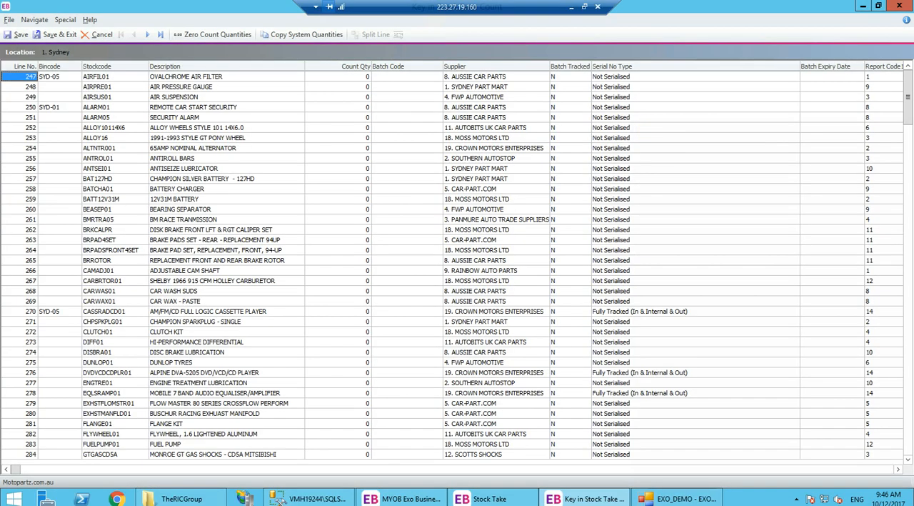
pyautogui.click(315, 251)
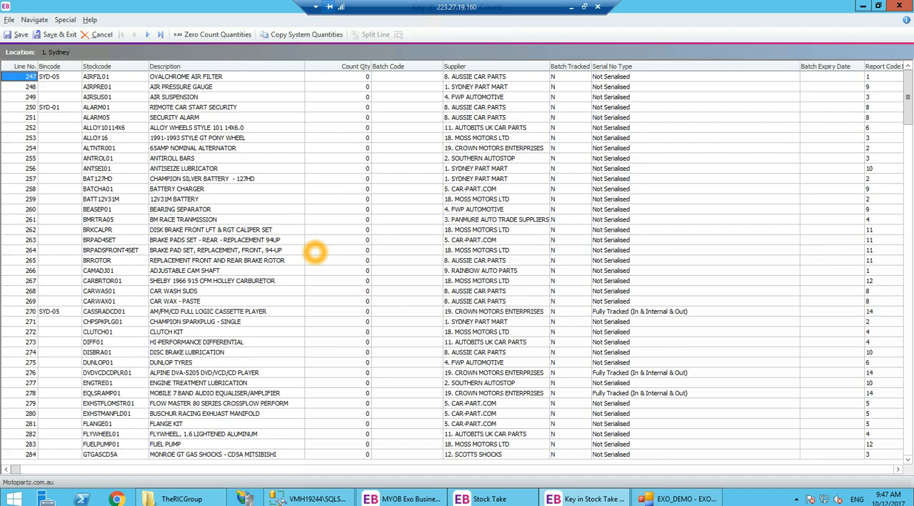
pyautogui.click(97, 34)
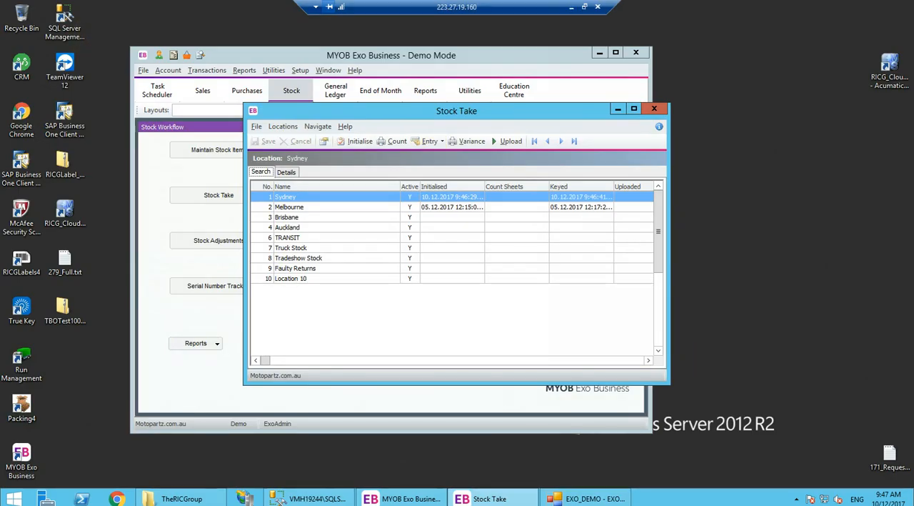
# - Switch to the TBO4 web app and open stocktake count document 1
pyautogui.click(571, 6)
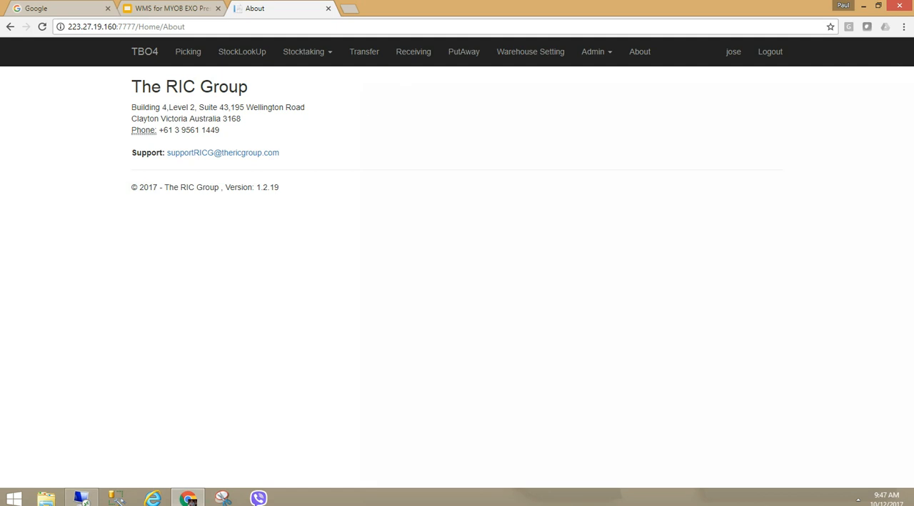
pyautogui.click(315, 52)
pyautogui.click(306, 77)
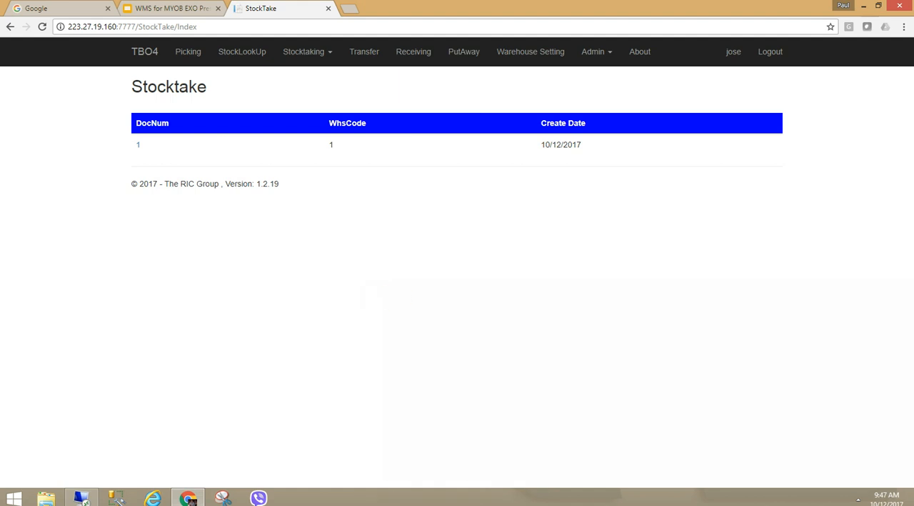
pyautogui.click(139, 145)
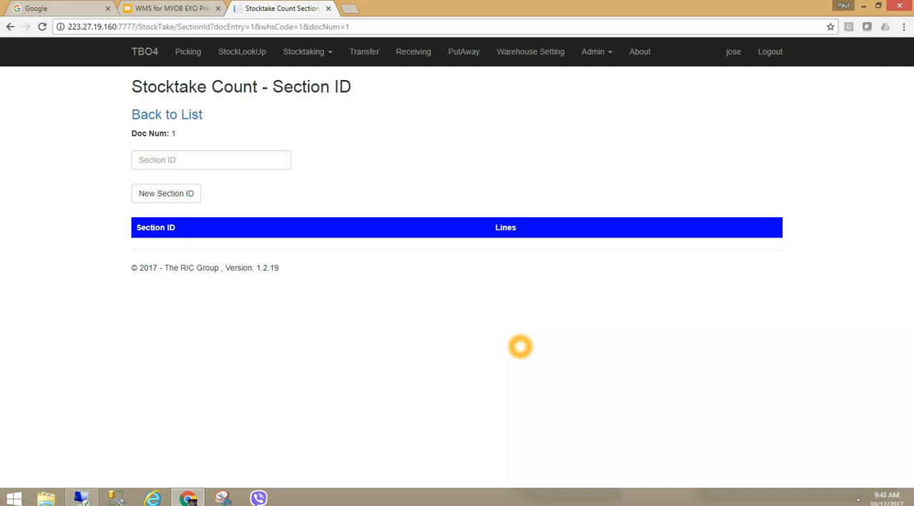
# - Create a new section ID 47 for the stocktake document
pyautogui.click(204, 163)
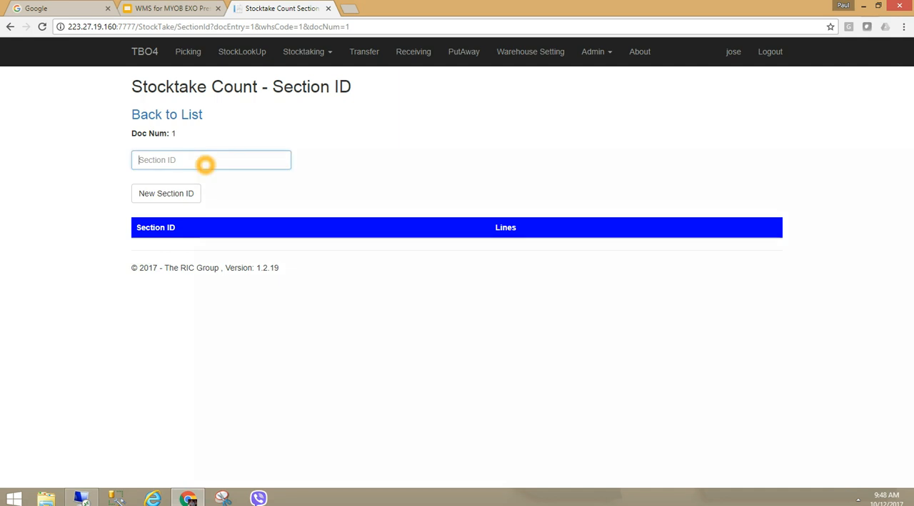
pyautogui.click(680, 440)
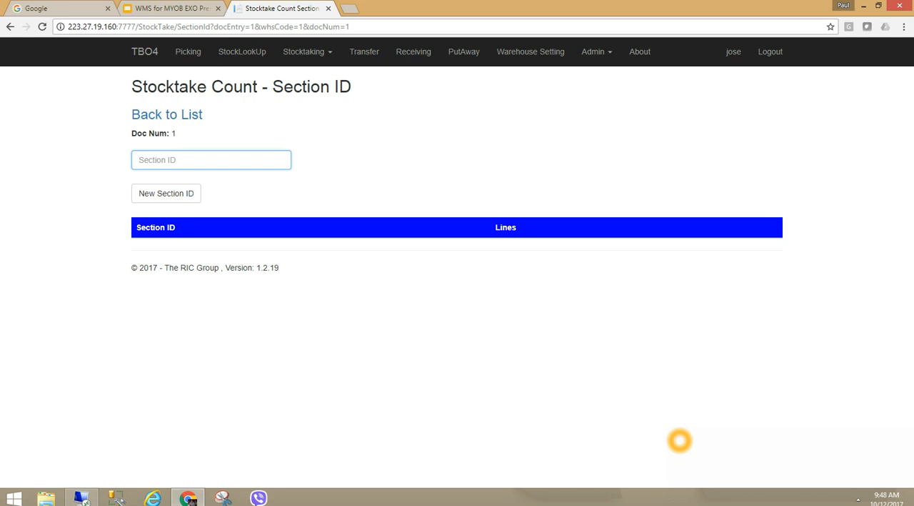
pyautogui.write('47')
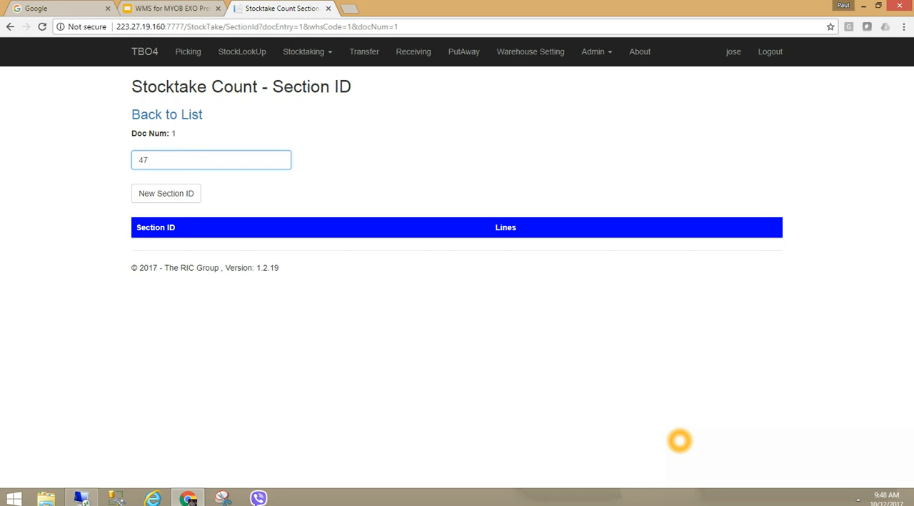
pyautogui.click(172, 194)
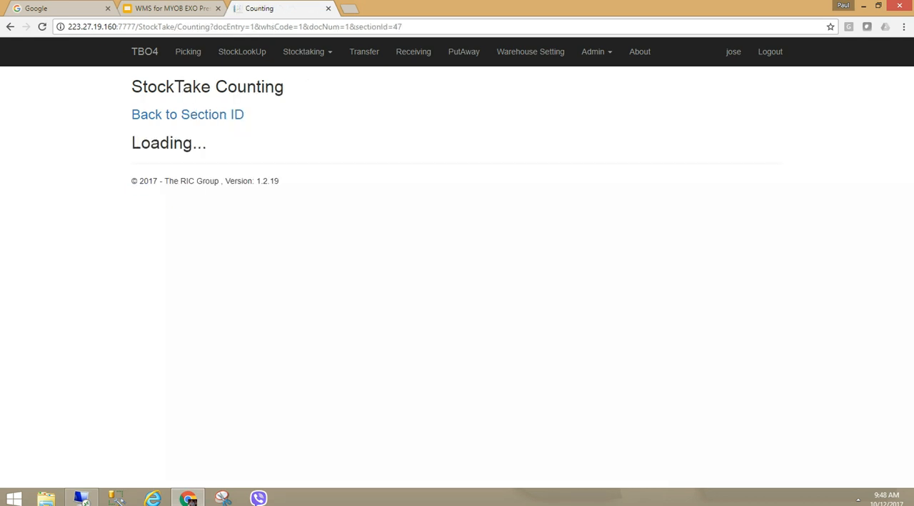
pyautogui.click(380, 280)
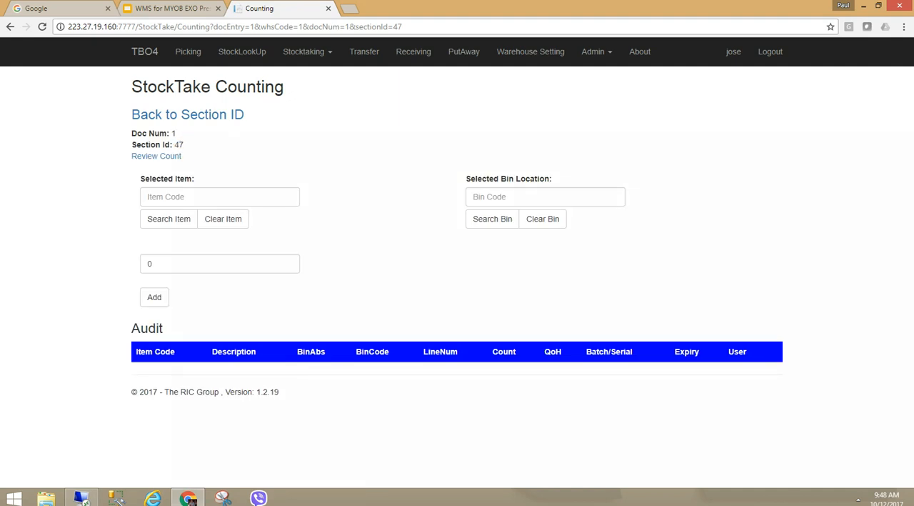
pyautogui.click(823, 346)
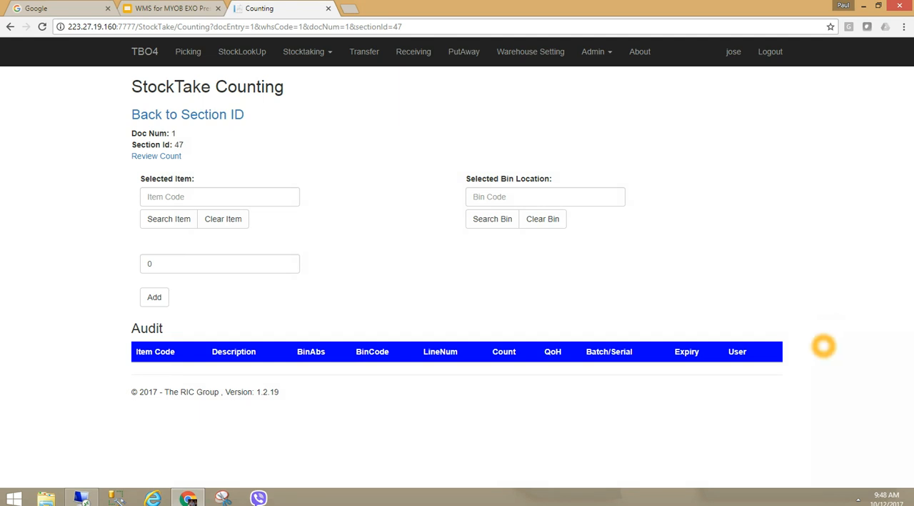
pyautogui.click(826, 374)
pyautogui.click(512, 276)
pyautogui.click(243, 226)
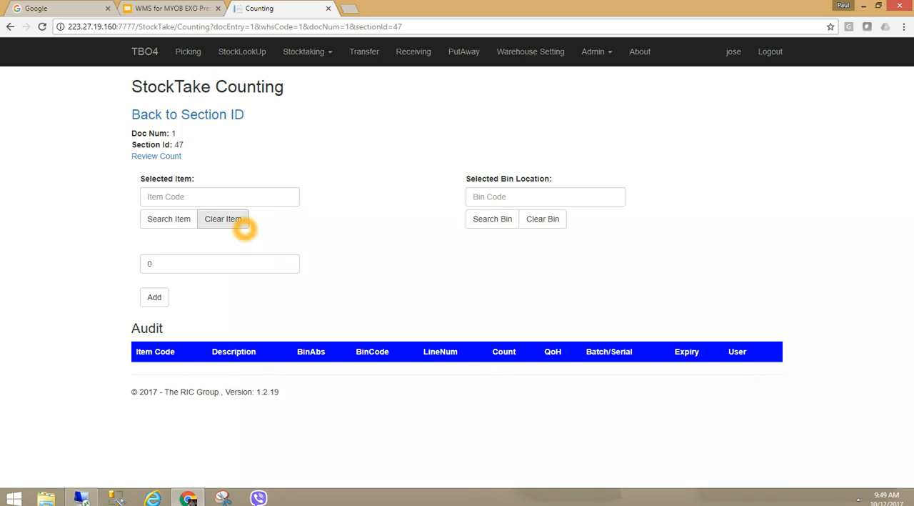
pyautogui.click(285, 229)
pyautogui.click(366, 247)
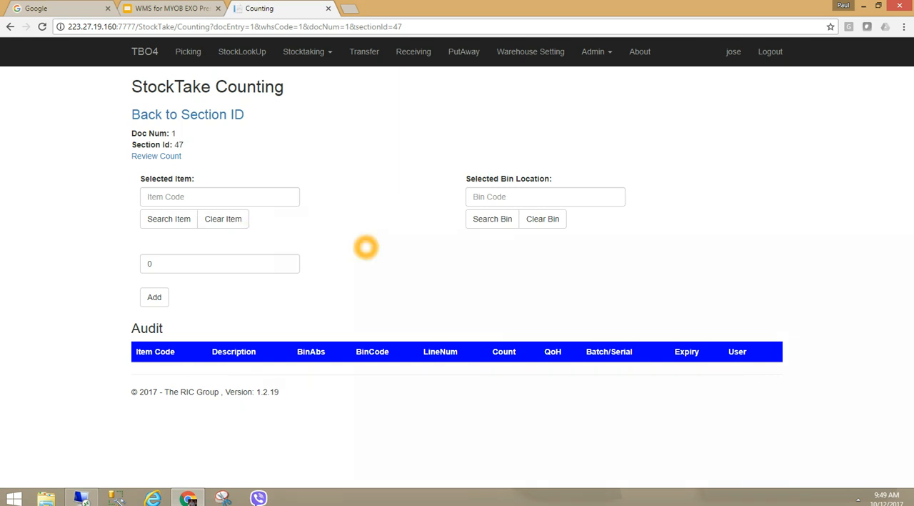
pyautogui.click(544, 269)
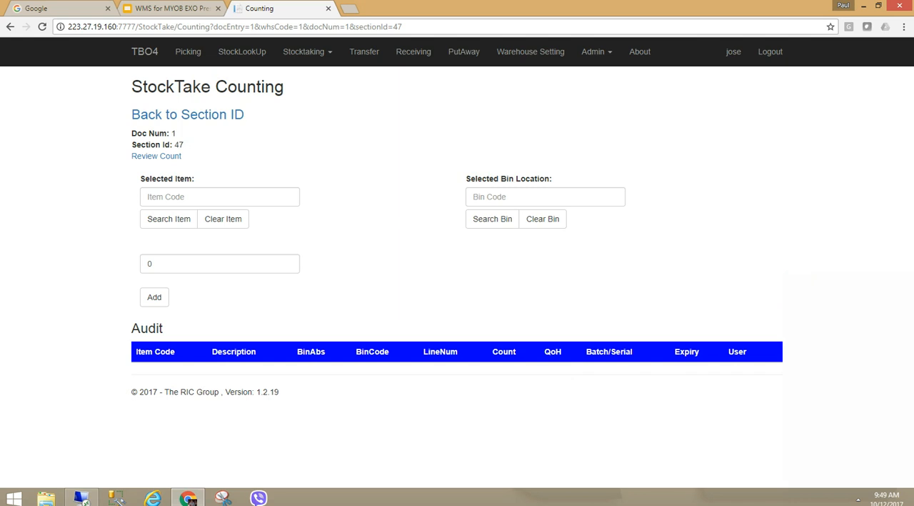
# - Search bins for "sys" and select 1-SYSTEM-BIN-LOCATION as the bin location
pyautogui.click(555, 195)
pyautogui.write('sys')
pyautogui.click(493, 219)
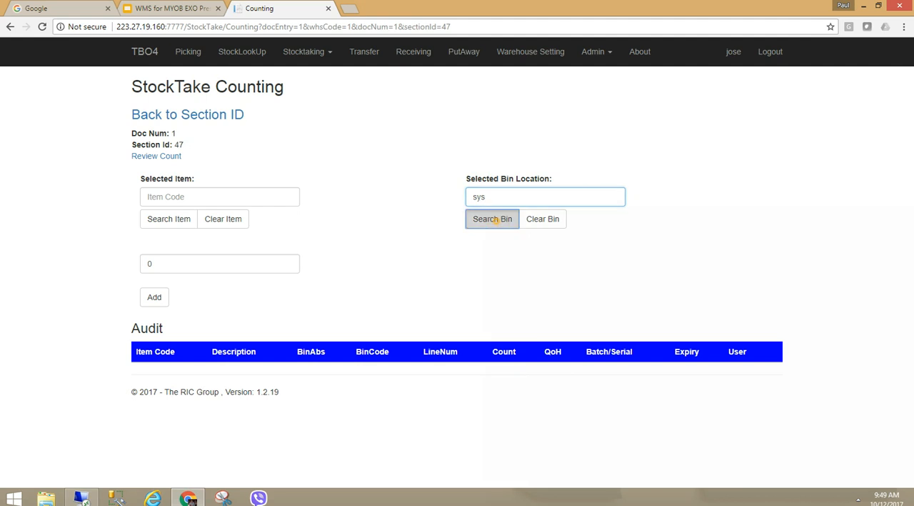
pyautogui.click(509, 264)
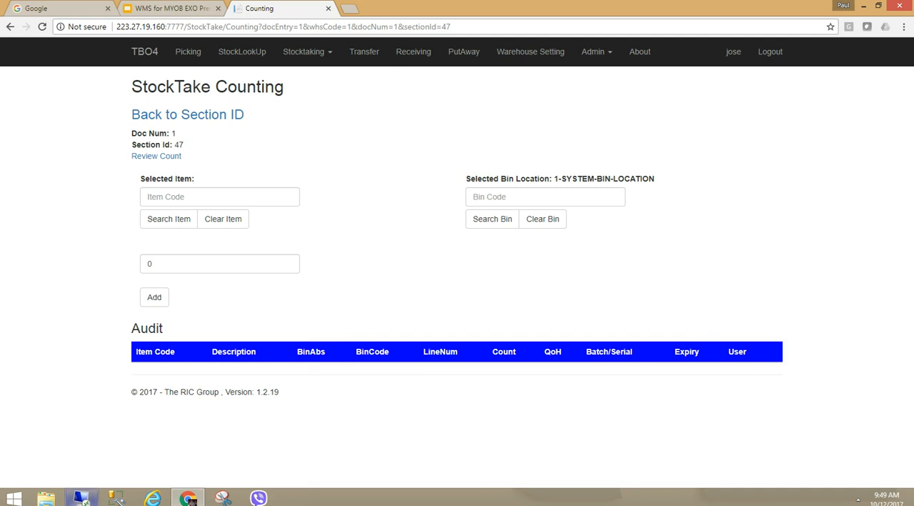
# - Search items for "air", select AIRPRE01, and add a count of 25
pyautogui.click(168, 200)
pyautogui.write('air')
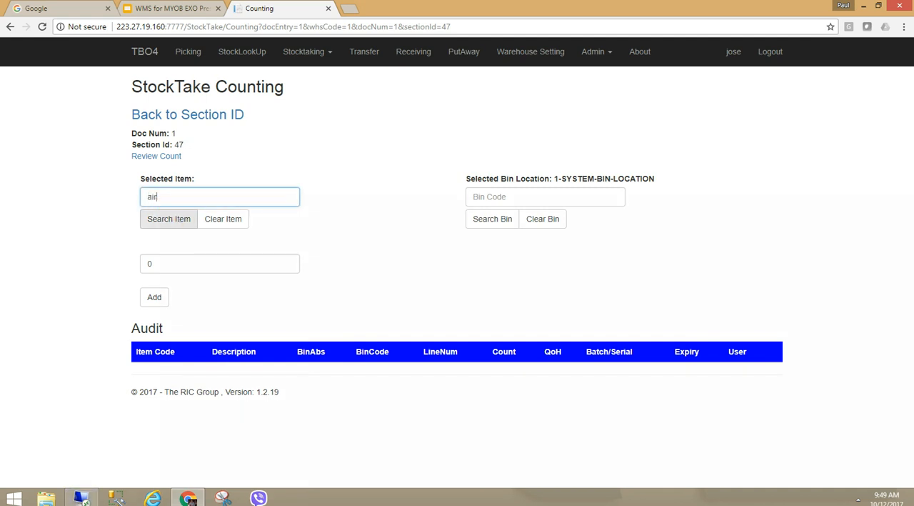
pyautogui.click(169, 218)
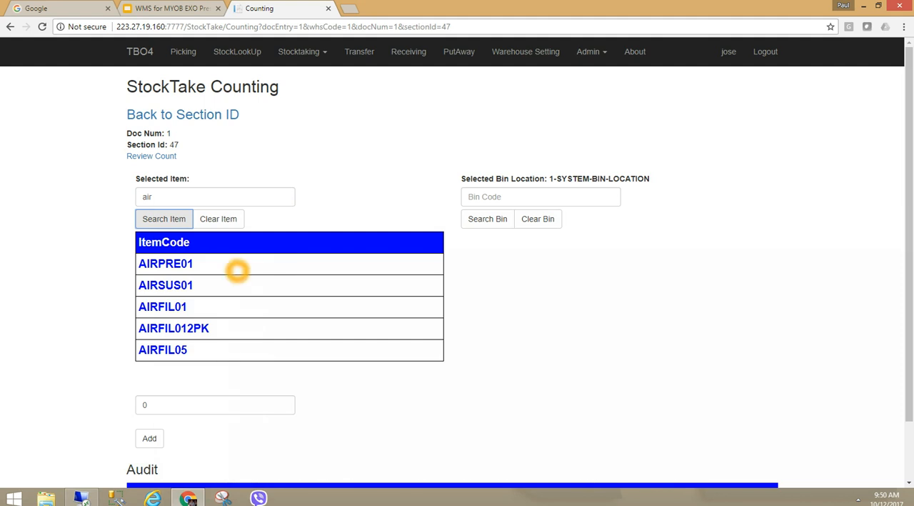
pyautogui.click(176, 265)
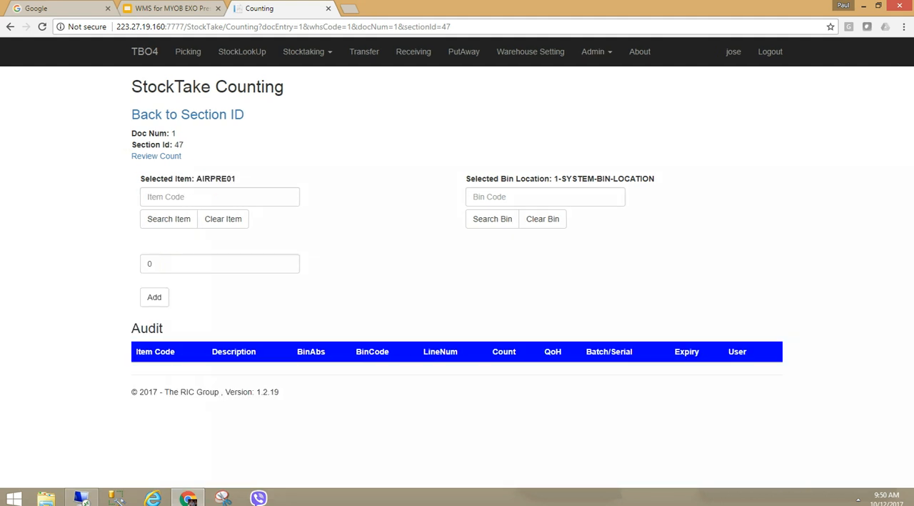
pyautogui.click(177, 262)
pyautogui.moveTo(177, 263); pyautogui.dragTo(146, 264)
pyautogui.write('25')
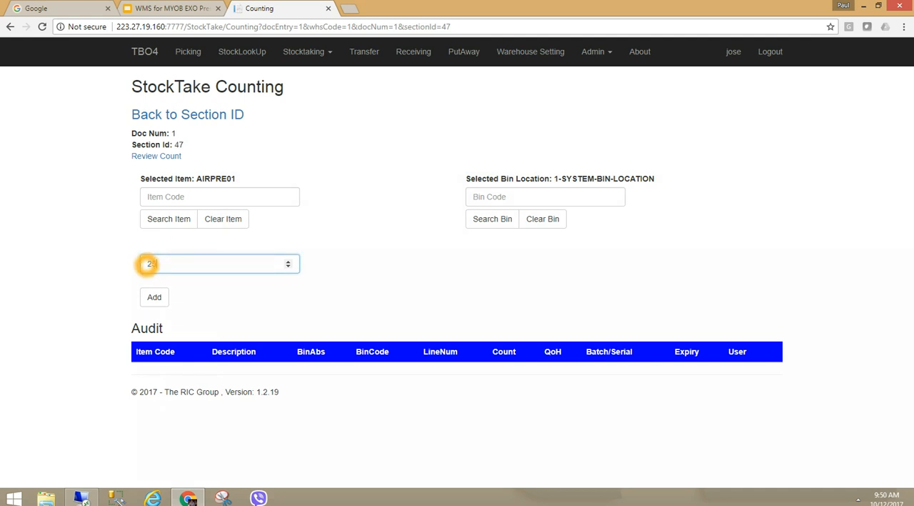
pyautogui.click(154, 297)
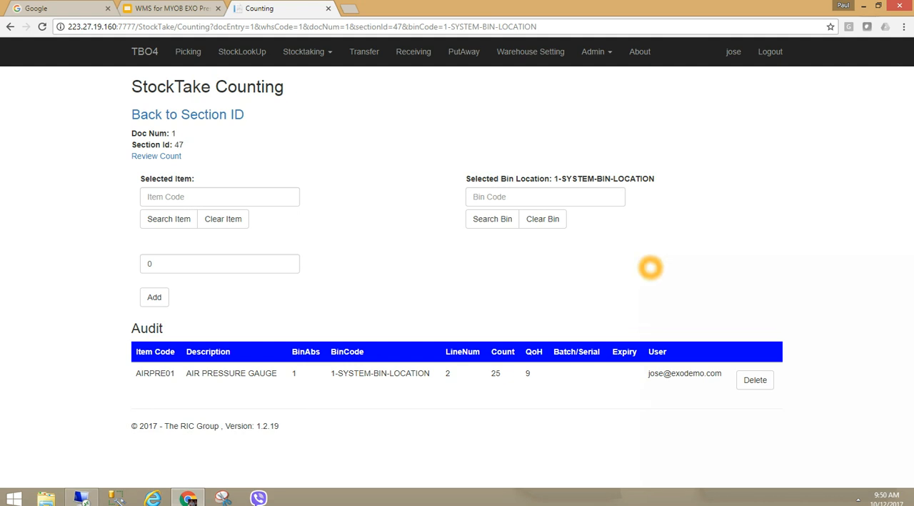
# - Search items for "car", select CARWAS01, and add a count of 15
pyautogui.click(205, 197)
pyautogui.write('car')
pyautogui.click(168, 218)
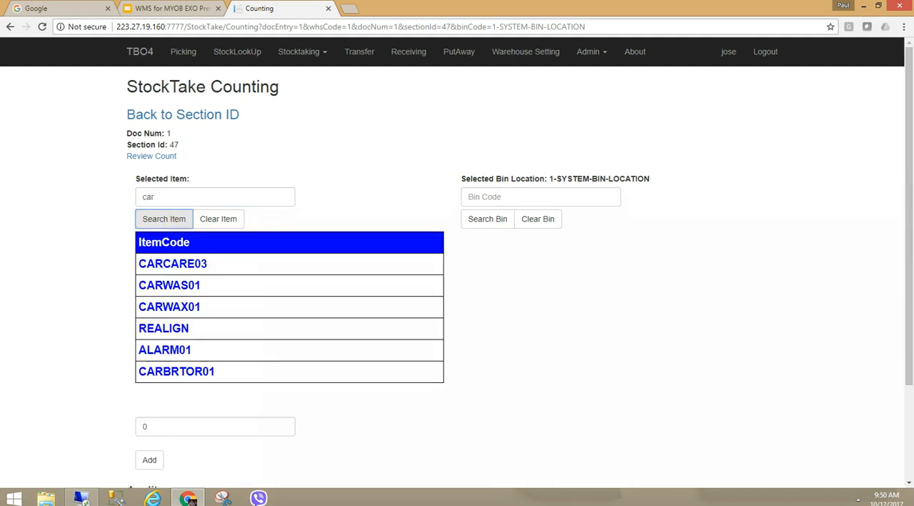
pyautogui.click(168, 284)
pyautogui.click(198, 263)
pyautogui.moveTo(197, 263); pyautogui.dragTo(129, 262)
pyautogui.write('15')
pyautogui.click(154, 296)
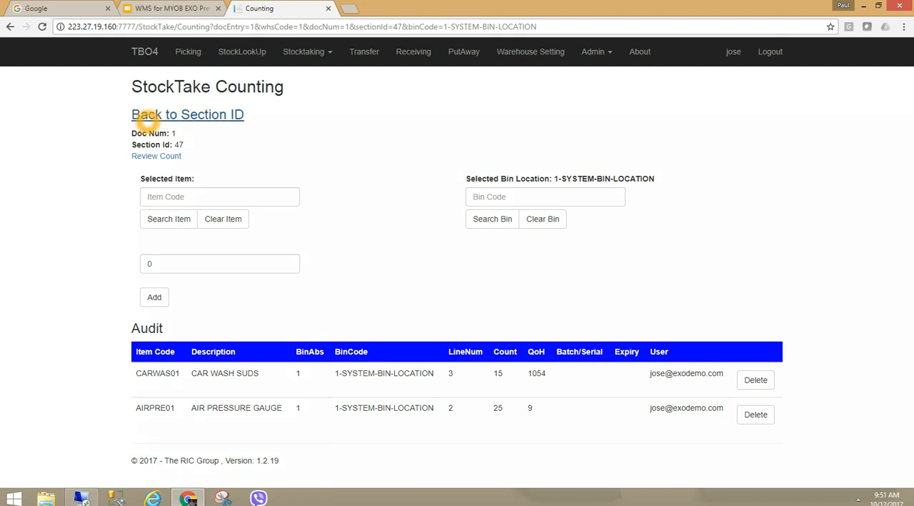
# - Return to the section list and reopen section 47 to review its counted lines
pyautogui.click(150, 116)
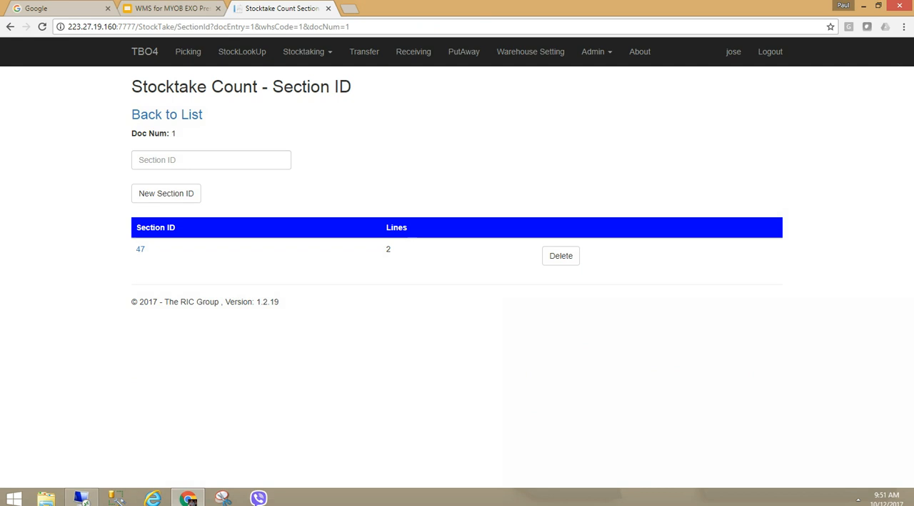
pyautogui.click(141, 249)
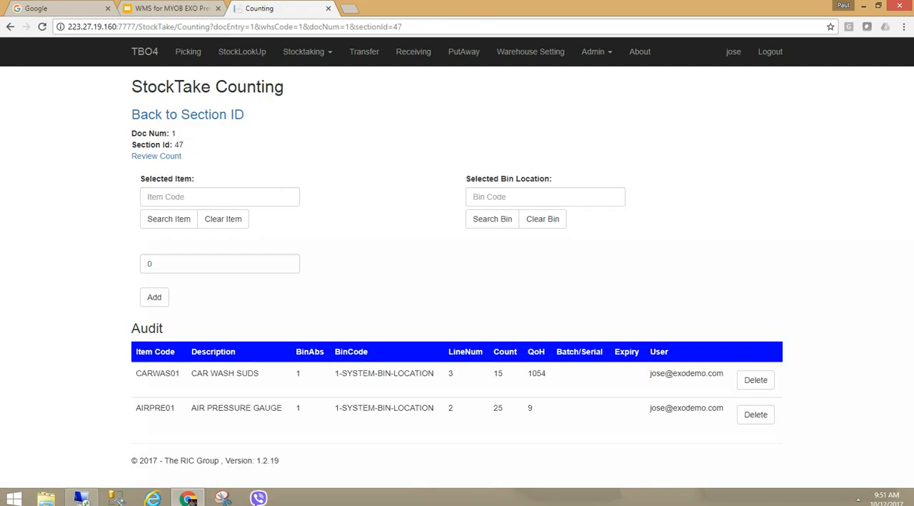
pyautogui.click(143, 117)
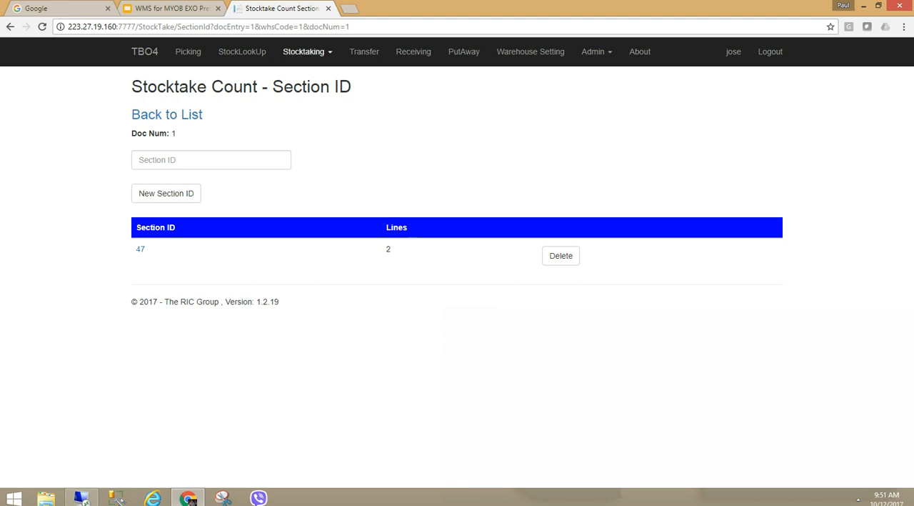
# - Open Stocktake Process, choose section 47 for document 1, and generate its stocktake variance report
pyautogui.click(305, 51)
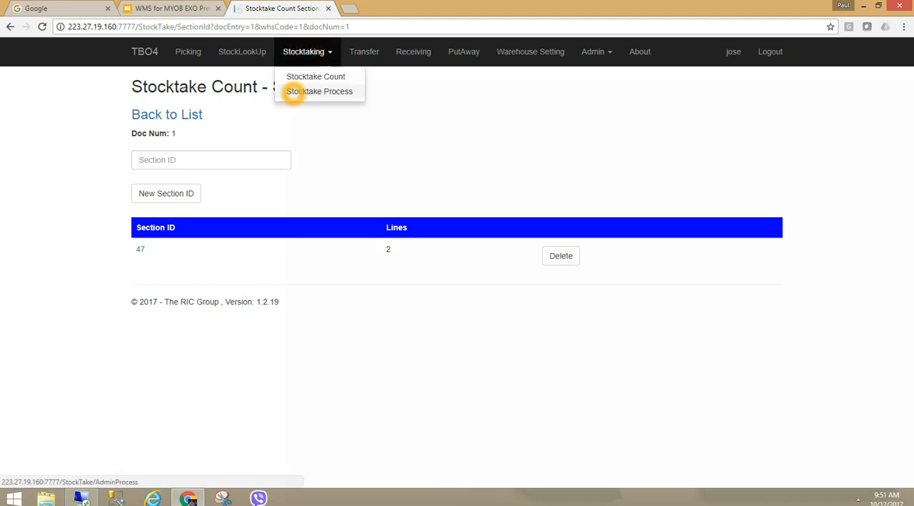
pyautogui.click(293, 92)
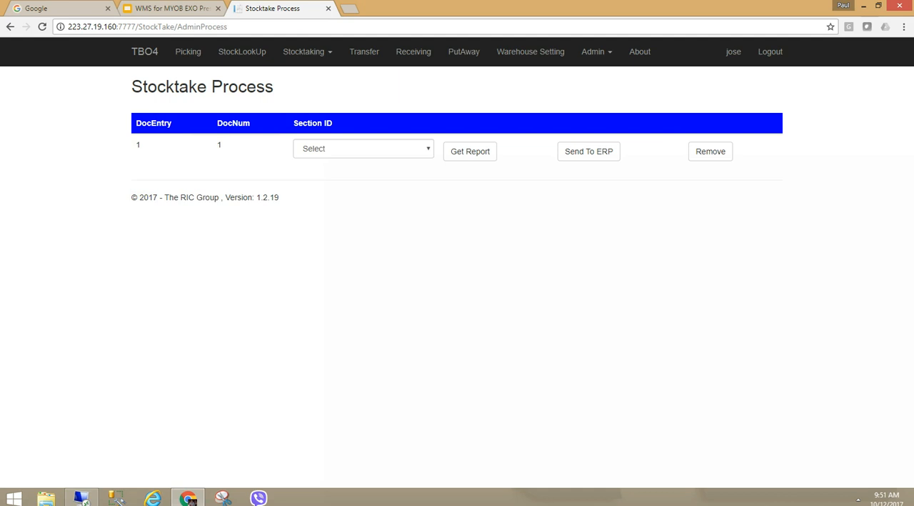
pyautogui.click(377, 151)
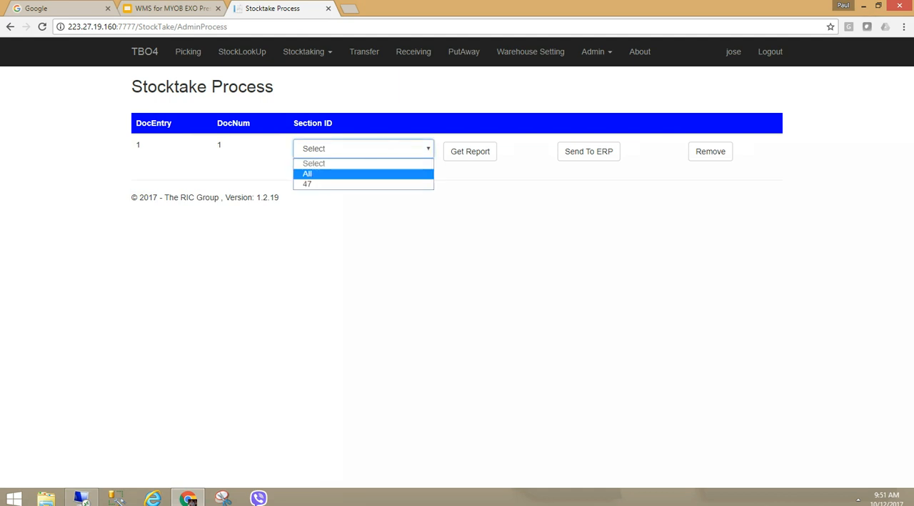
pyautogui.click(310, 183)
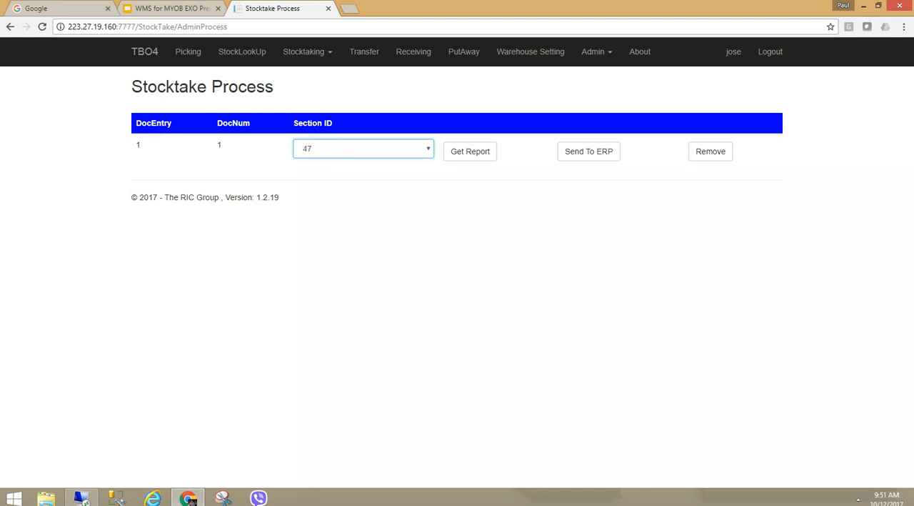
pyautogui.click(470, 151)
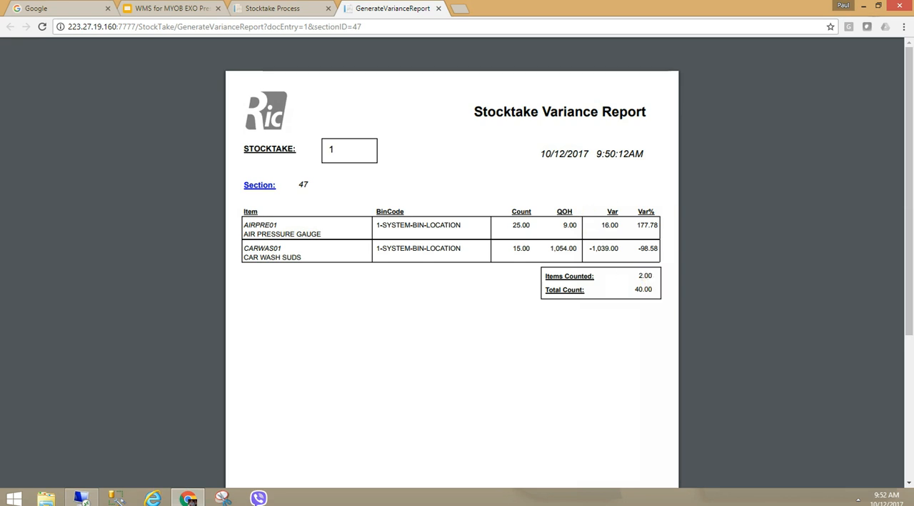
pyautogui.click(615, 295)
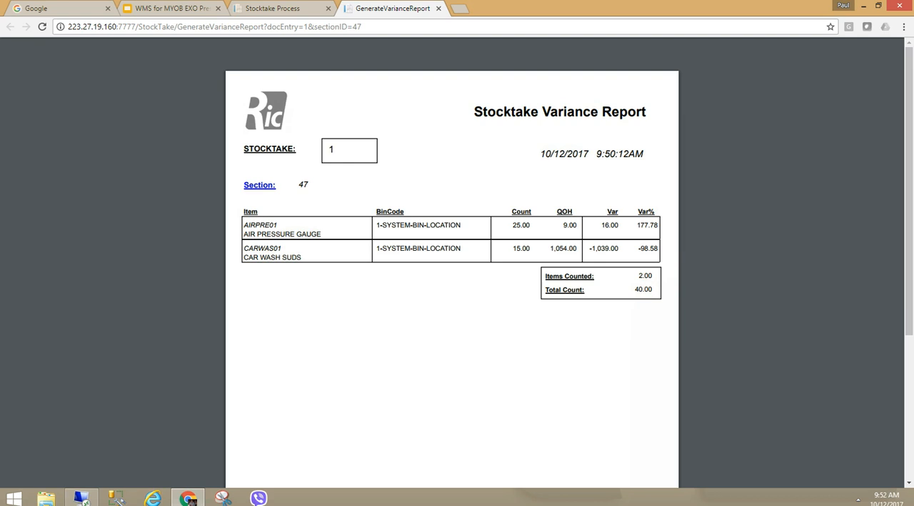
# - Send section 47 of the stocktake to the ERP, confirming and choosing to overwrite and replace the current count
pyautogui.click(439, 8)
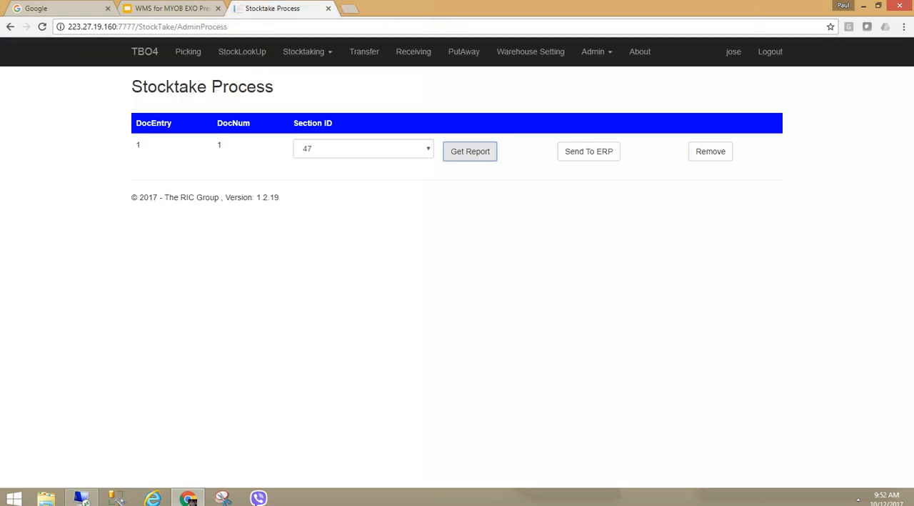
pyautogui.click(602, 282)
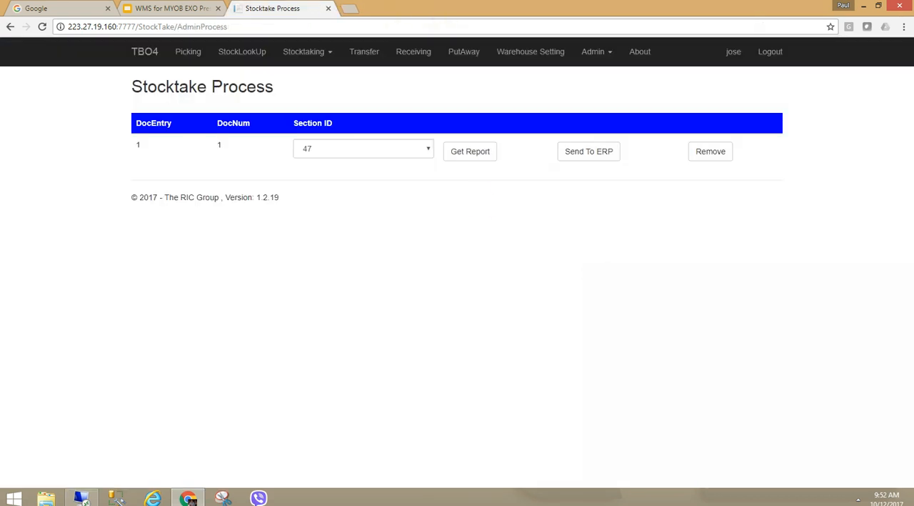
pyautogui.click(444, 177)
pyautogui.click(576, 151)
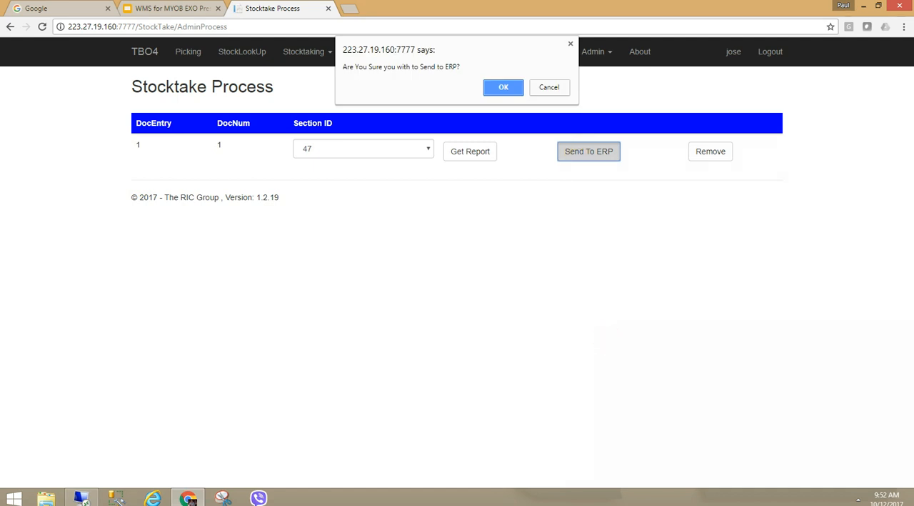
pyautogui.click(503, 87)
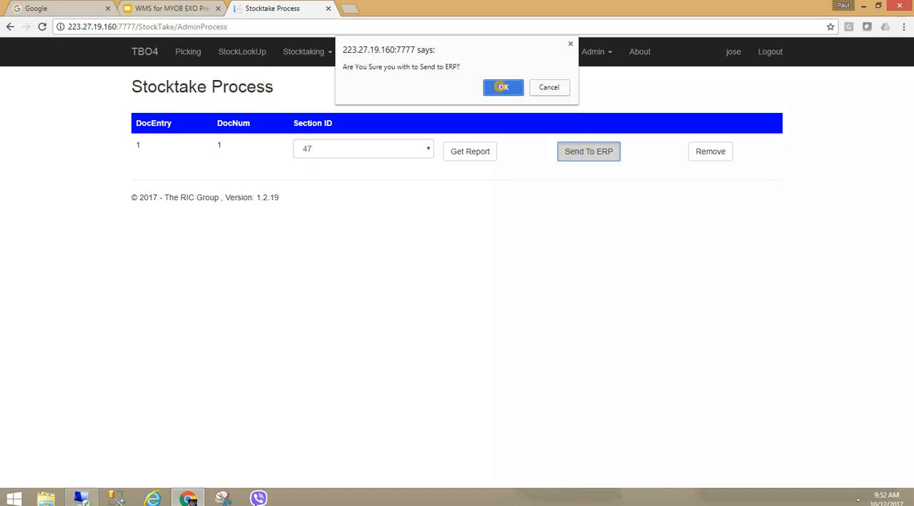
pyautogui.click(507, 196)
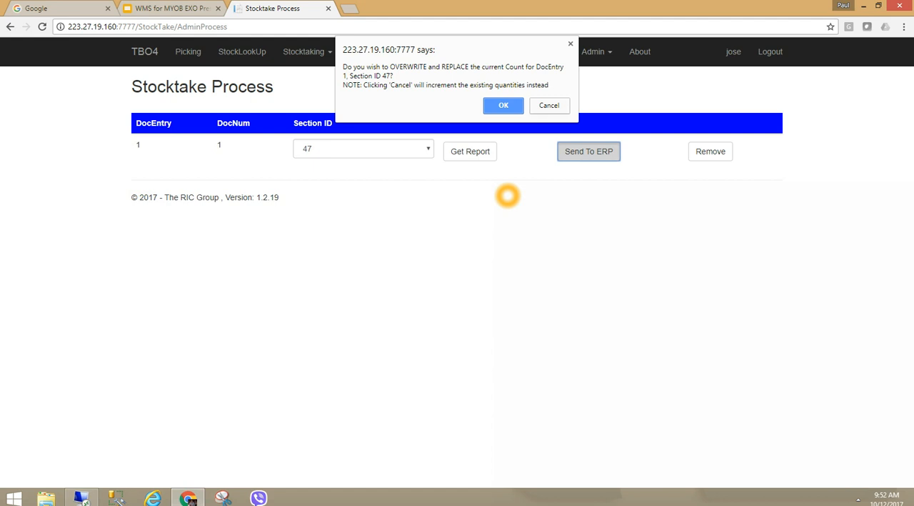
pyautogui.click(497, 105)
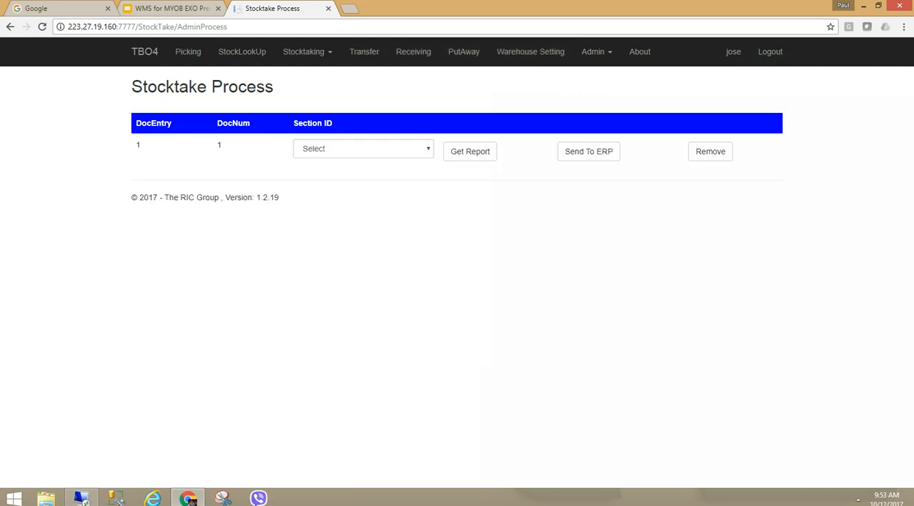
# - In MYOB Exo Business, open the Sydney stock take count entry to check the keyed quantities, then save and exit
pyautogui.click(81, 498)
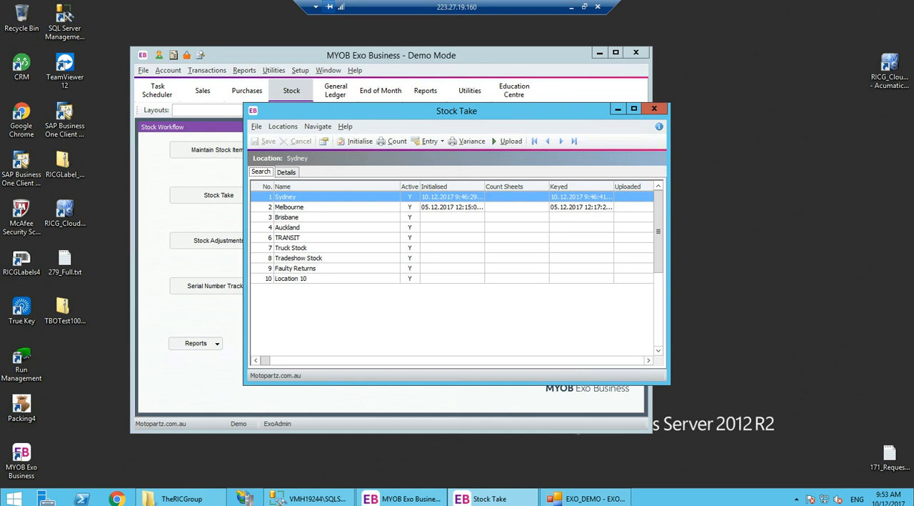
pyautogui.click(429, 141)
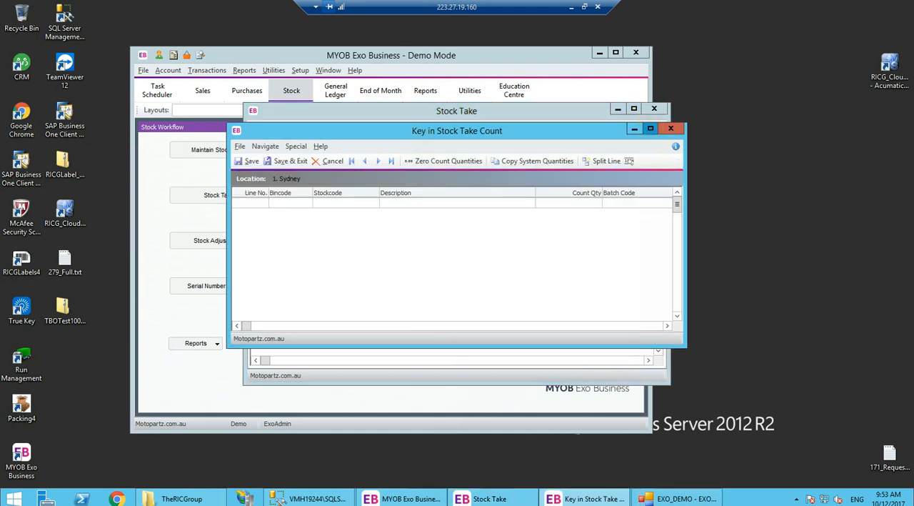
pyautogui.click(650, 128)
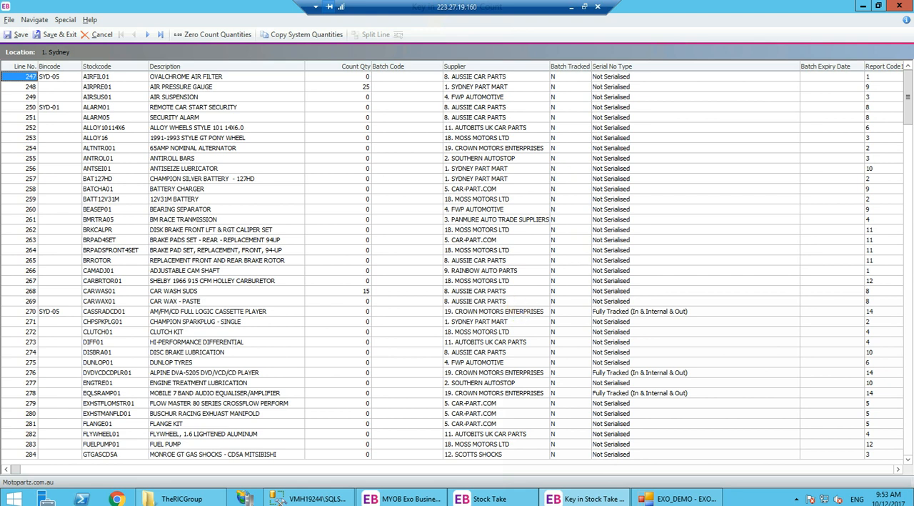
pyautogui.click(213, 34)
pyautogui.click(481, 291)
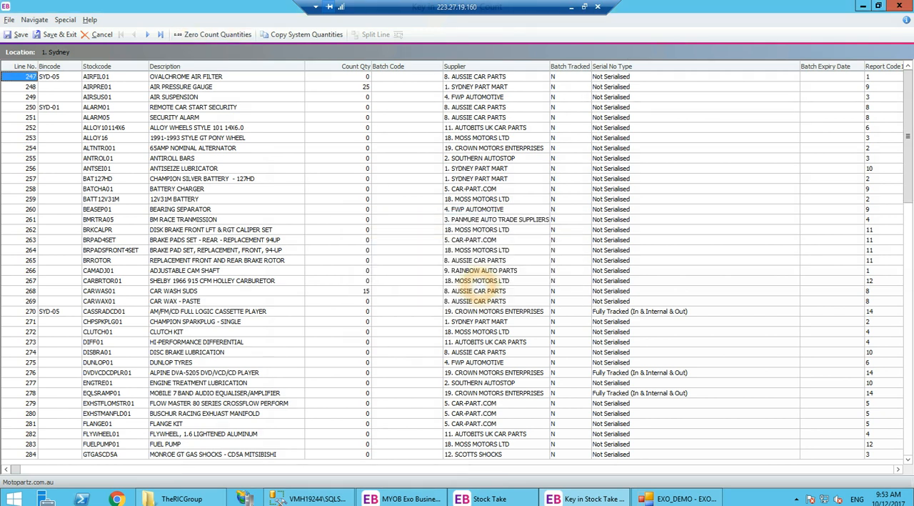
pyautogui.click(57, 34)
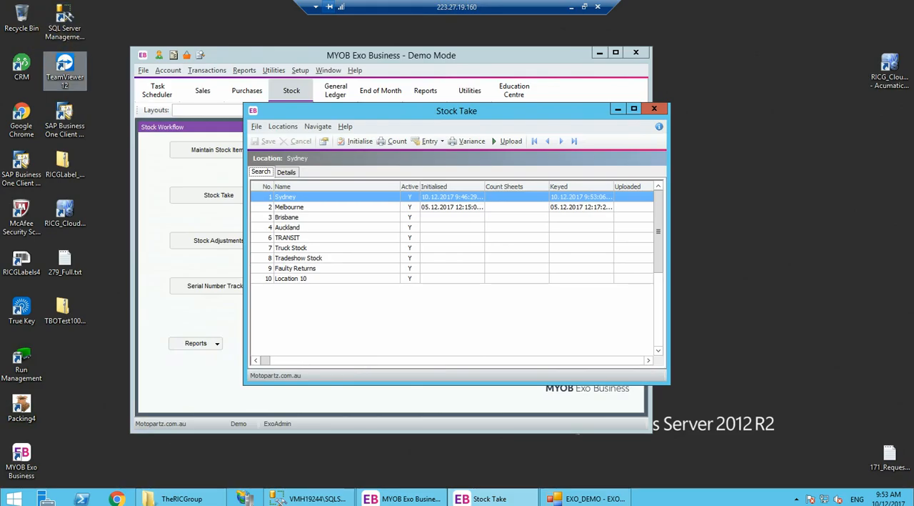
# - Back in the stocktake web app, send all sections to the ERP, confirming and overwriting the current count
pyautogui.click(571, 8)
pyautogui.click(357, 149)
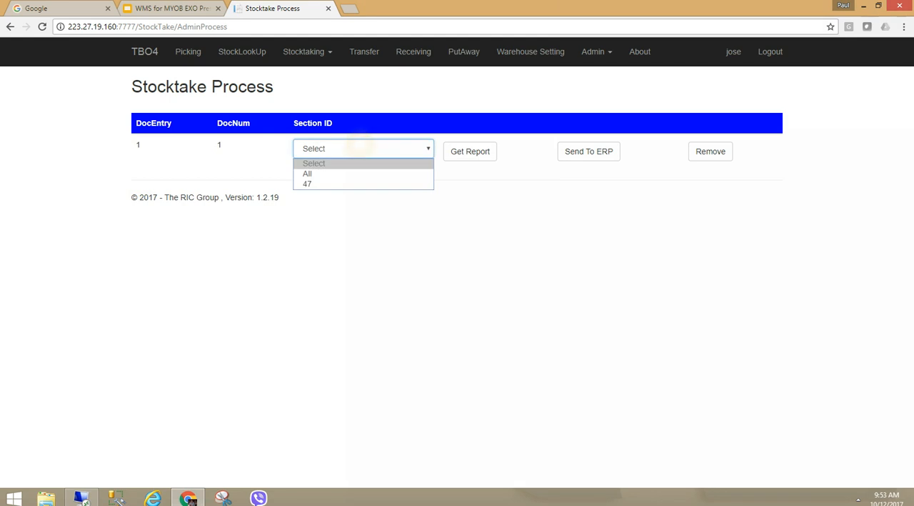
pyautogui.click(325, 184)
pyautogui.click(341, 153)
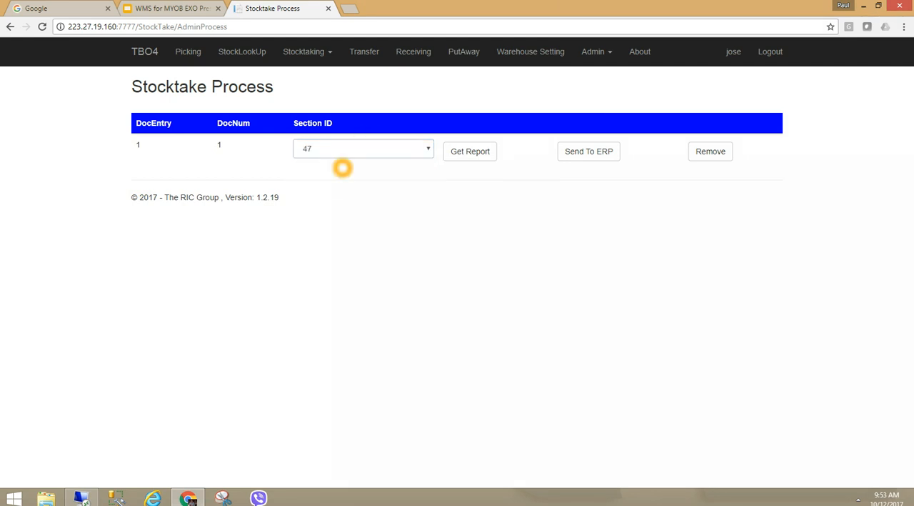
pyautogui.click(318, 174)
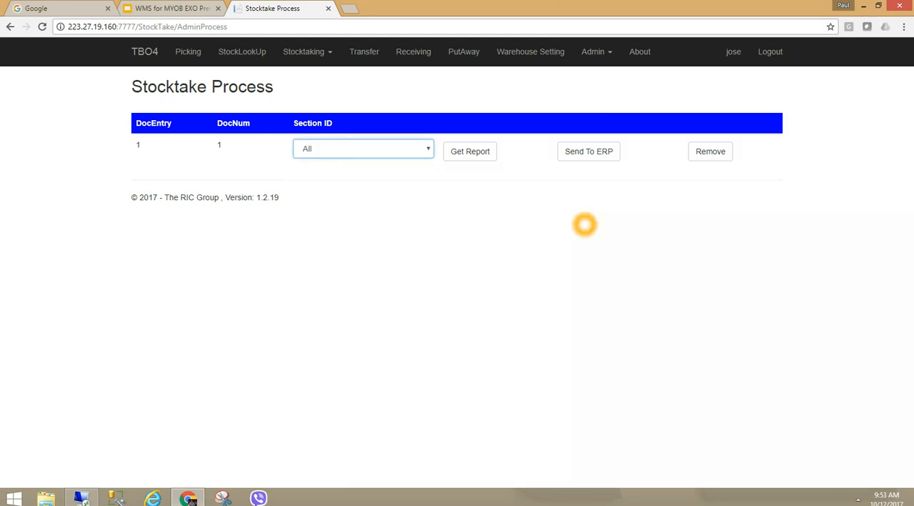
pyautogui.click(588, 152)
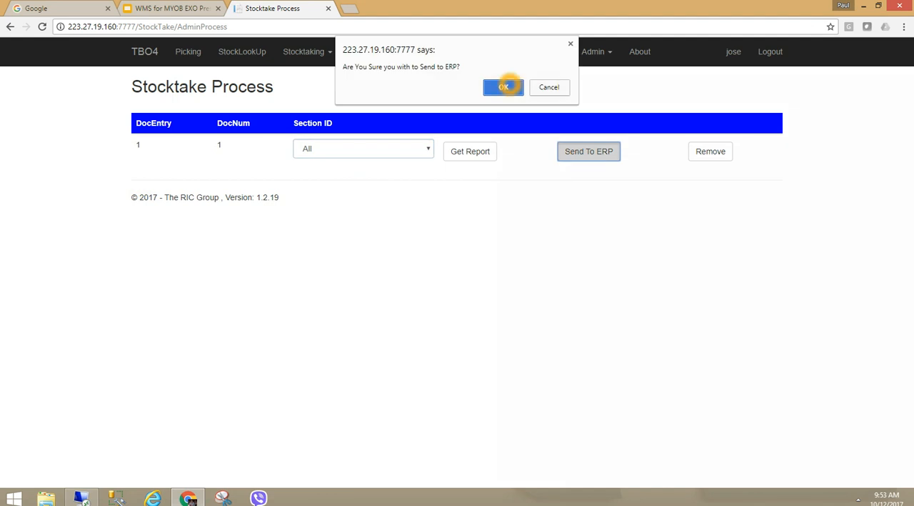
pyautogui.click(500, 88)
pyautogui.click(501, 105)
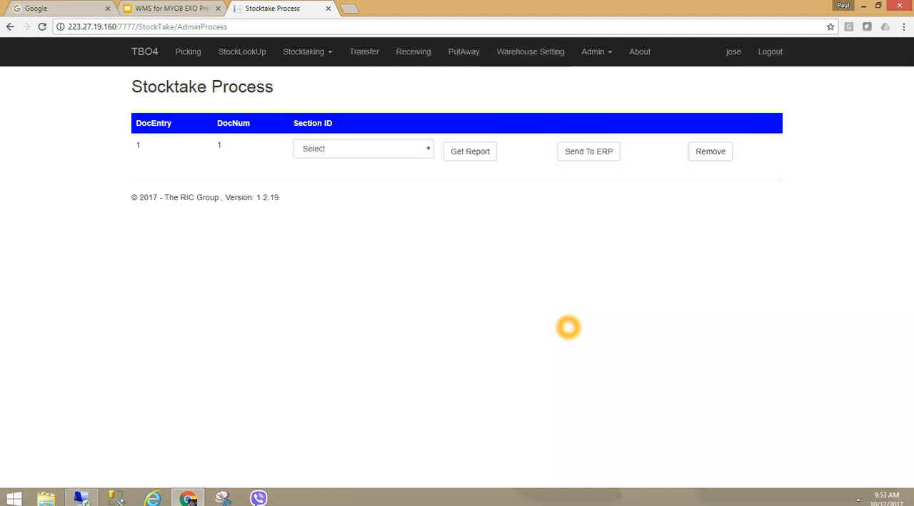
# - Reopen the Sydney stock take count entry, closing and reopening it to review the imported count quantities
pyautogui.click(82, 497)
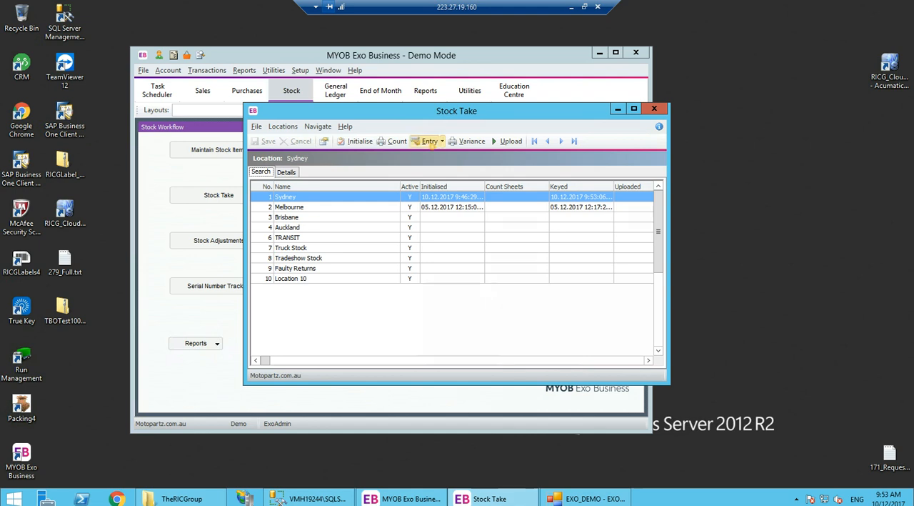
pyautogui.click(430, 141)
pyautogui.click(650, 128)
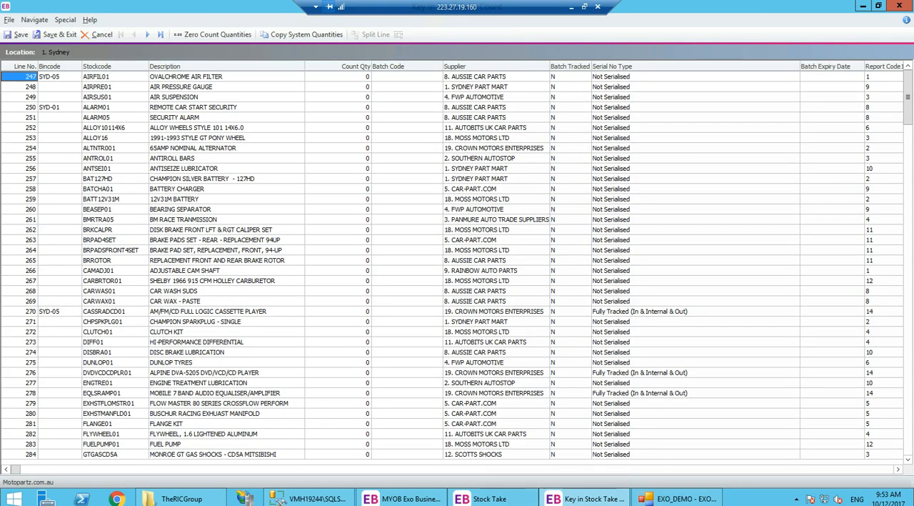
pyautogui.click(899, 6)
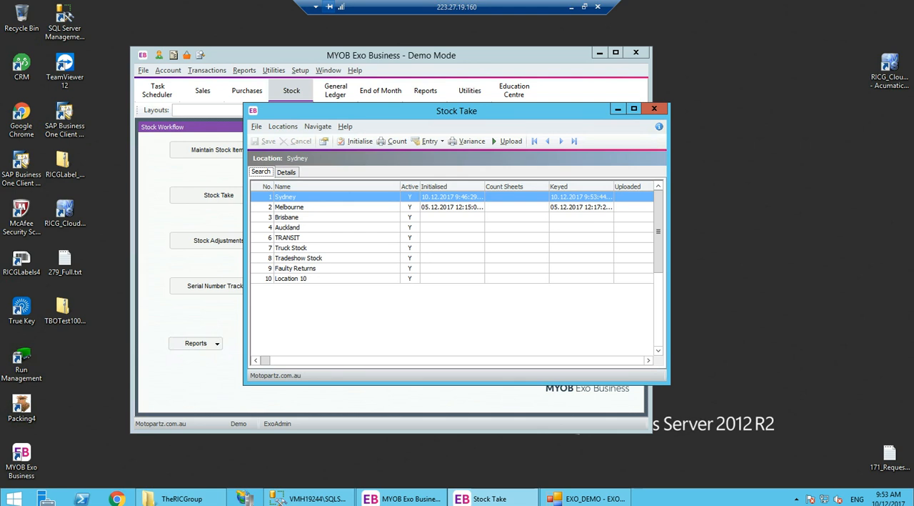
pyautogui.click(429, 141)
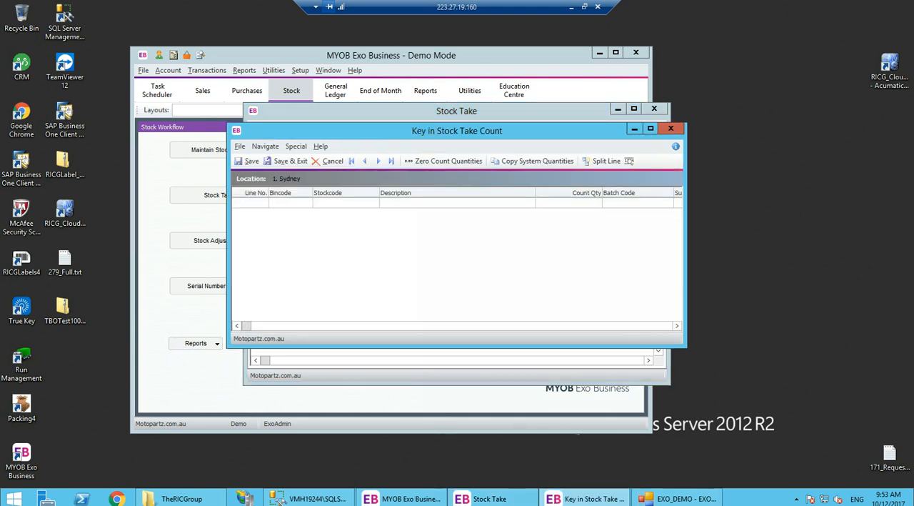
pyautogui.click(649, 128)
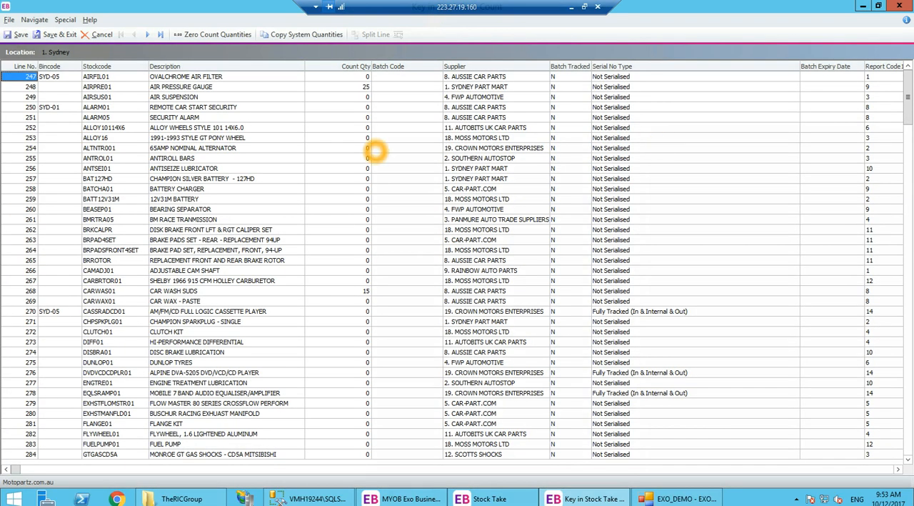
# - Set the AIRPRE01 air pressure gauge count quantity to 5 and save and exit the count entry
pyautogui.click(364, 87)
pyautogui.click(347, 290)
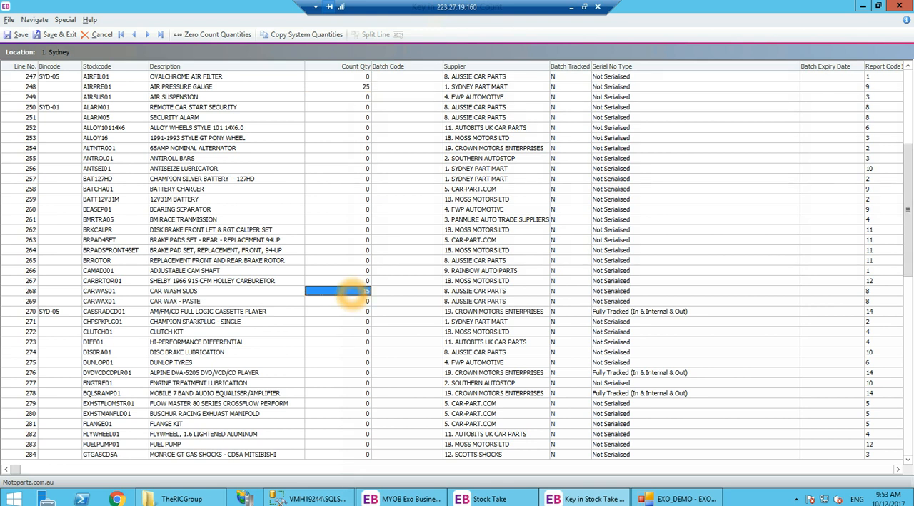
pyautogui.click(412, 292)
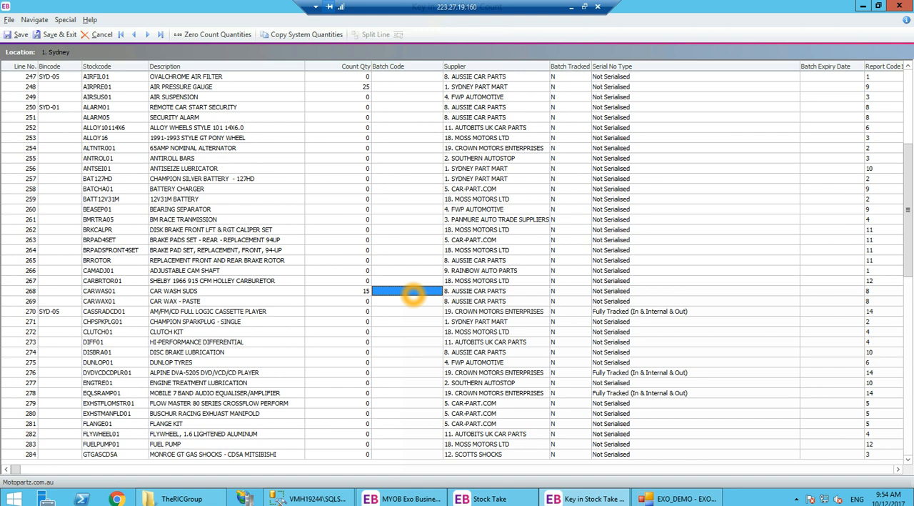
pyautogui.click(335, 86)
pyautogui.click(349, 291)
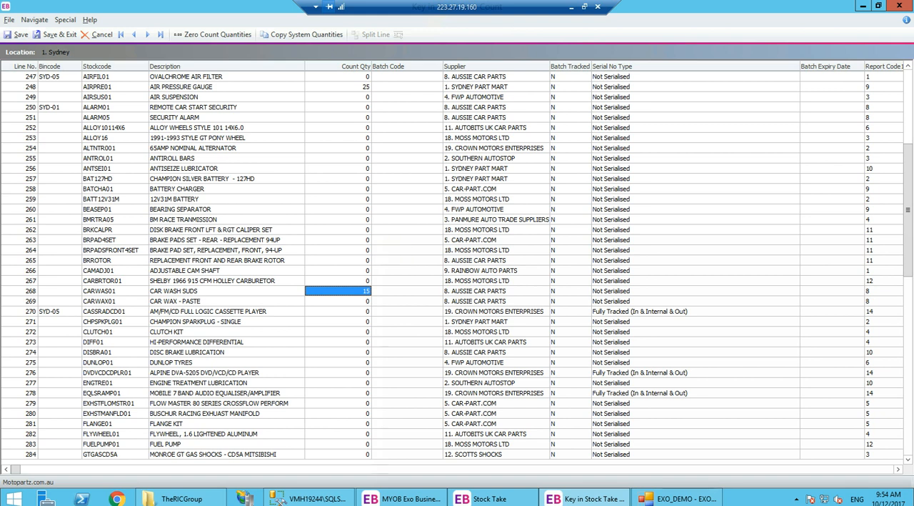
pyautogui.click(353, 88)
pyautogui.write('5')
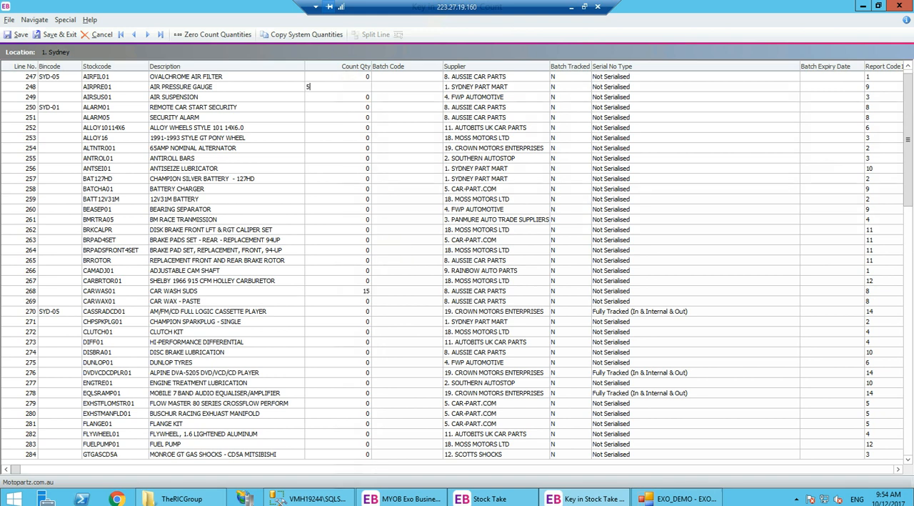
pyautogui.click(56, 34)
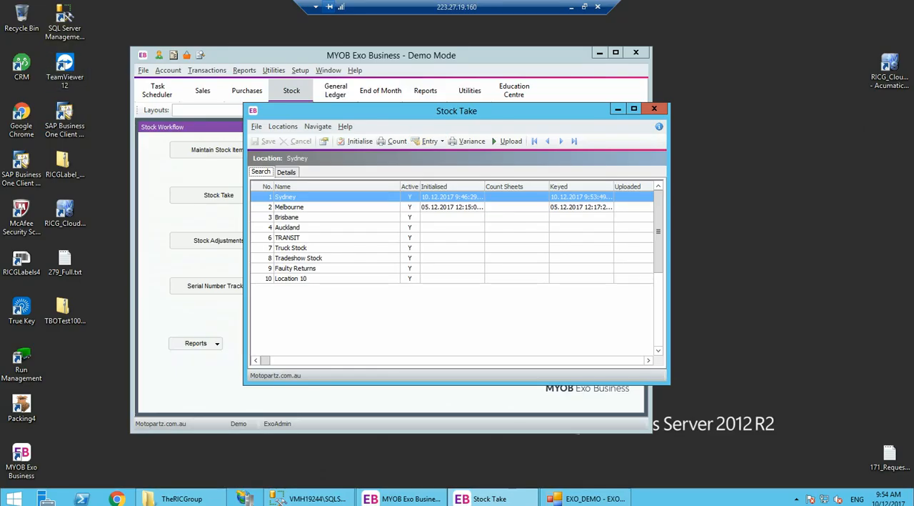
# - Reopen the Sydney count entry to check the updated AIRPRE01 quantity, then close it
pyautogui.click(427, 141)
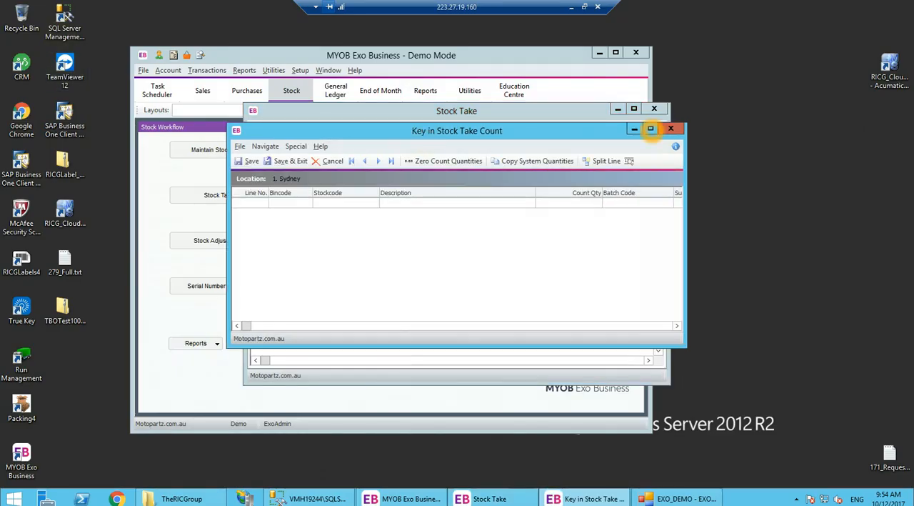
pyautogui.click(652, 127)
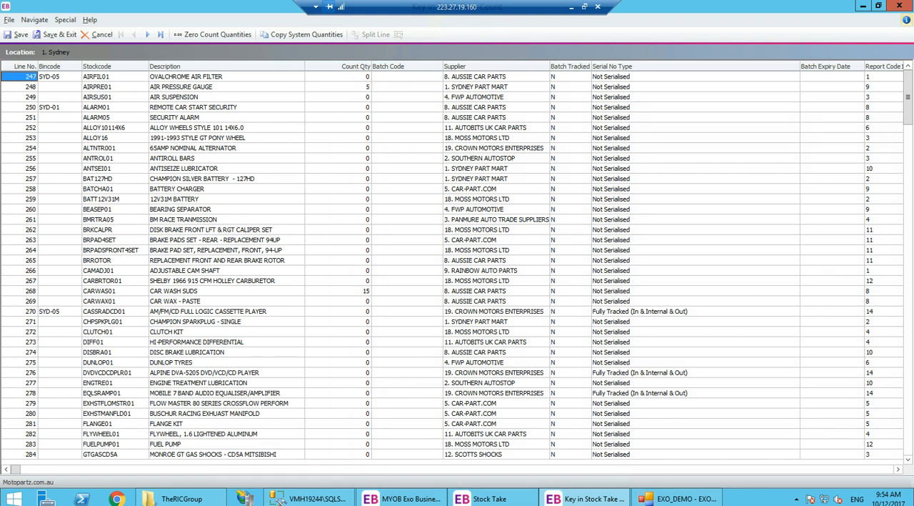
pyautogui.click(898, 6)
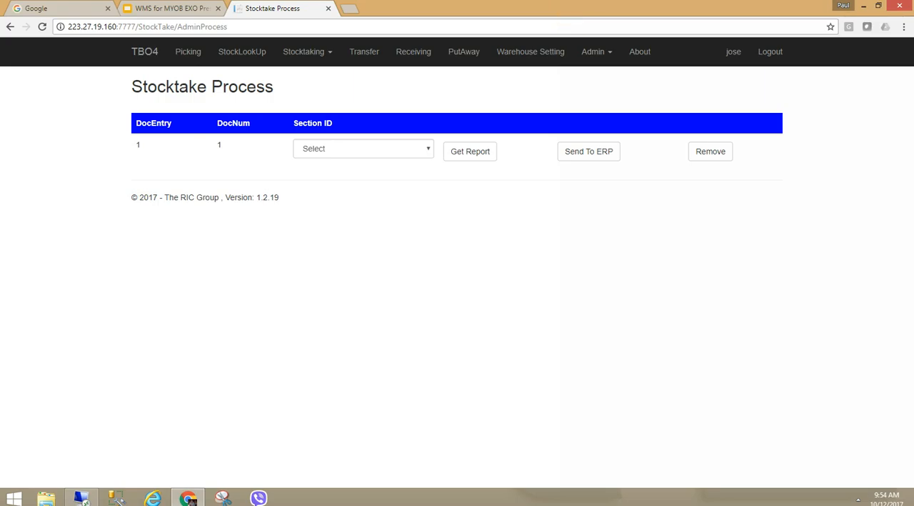
# - Send section 47 to the ERP, confirming and choosing to overwrite and replace the current count
pyautogui.click(364, 149)
pyautogui.click(314, 181)
pyautogui.click(588, 150)
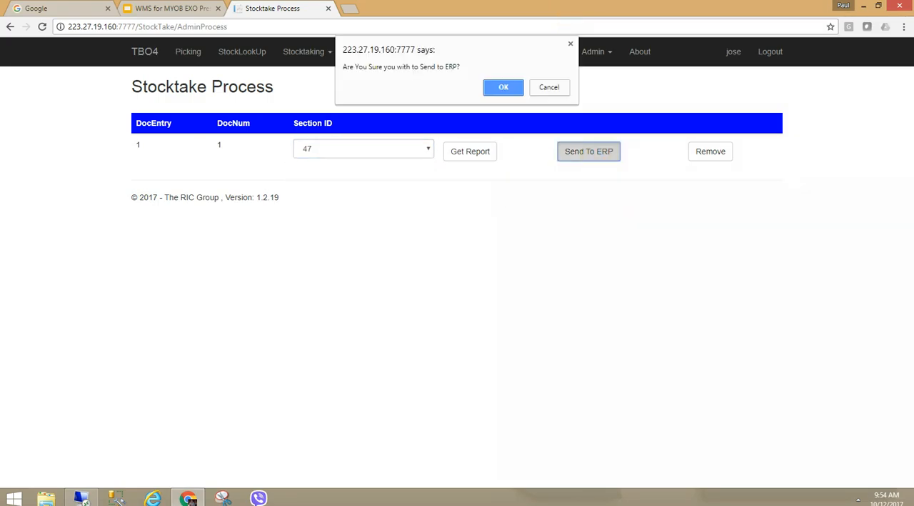
pyautogui.press('Return')
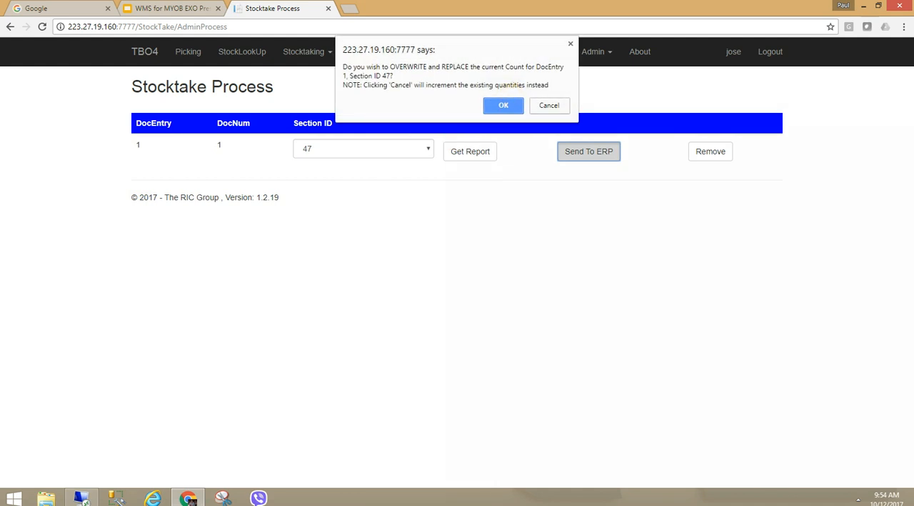
pyautogui.click(502, 105)
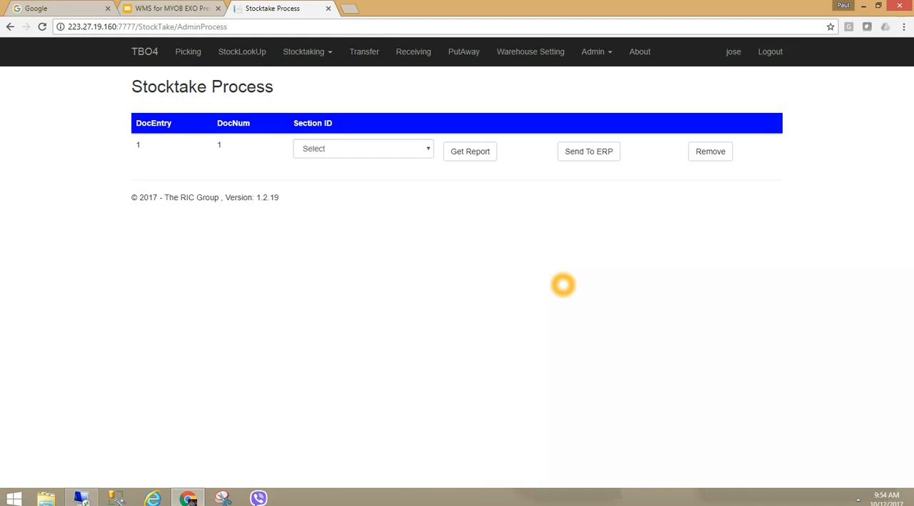
# - Back in the Sydney count entry, enter 5 as the AIRPRE01 count quantity once more, then save and exit
pyautogui.click(81, 497)
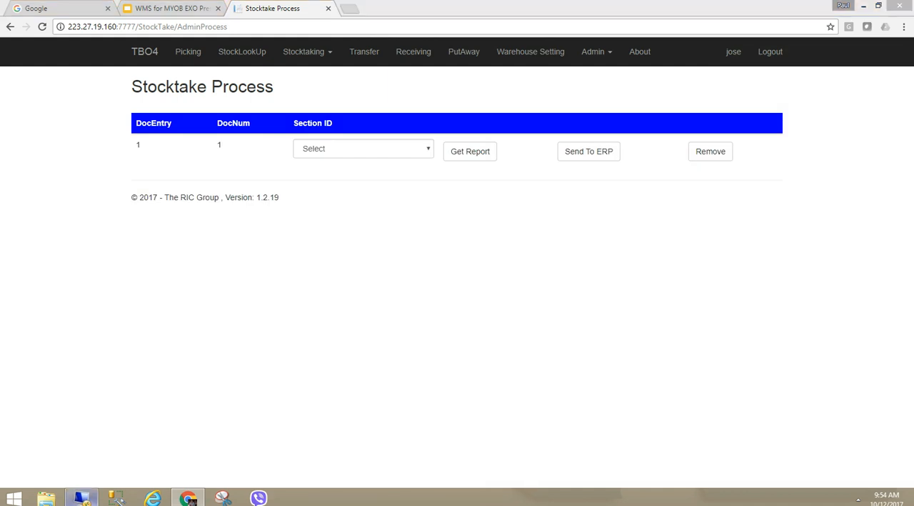
pyautogui.click(427, 141)
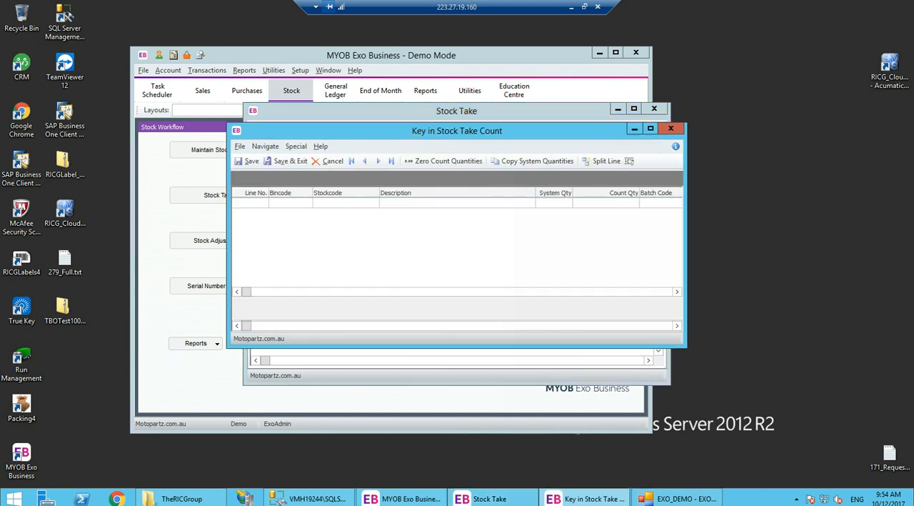
pyautogui.click(650, 129)
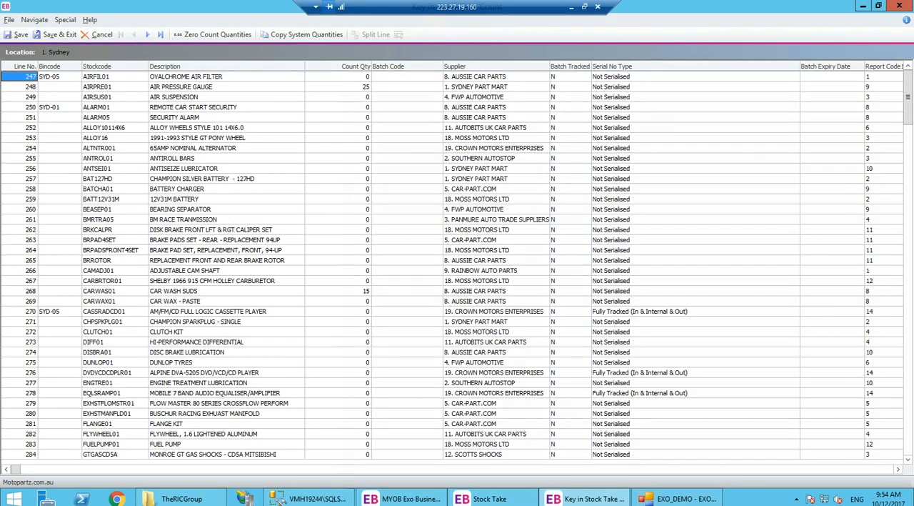
pyautogui.click(362, 91)
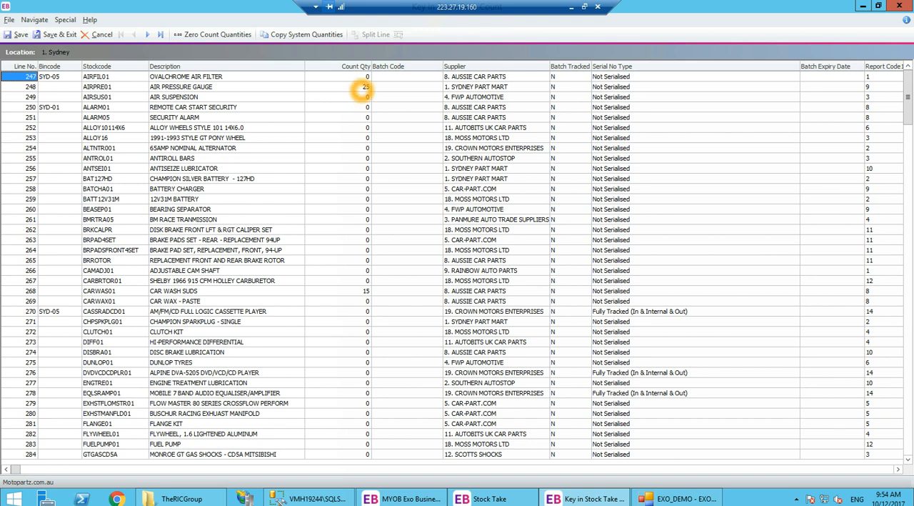
pyautogui.click(360, 89)
pyautogui.write('5')
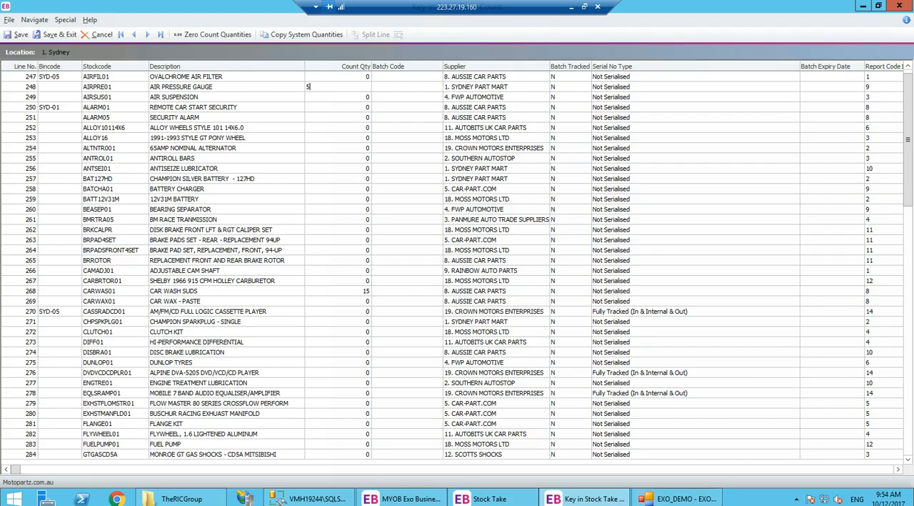
pyautogui.click(55, 34)
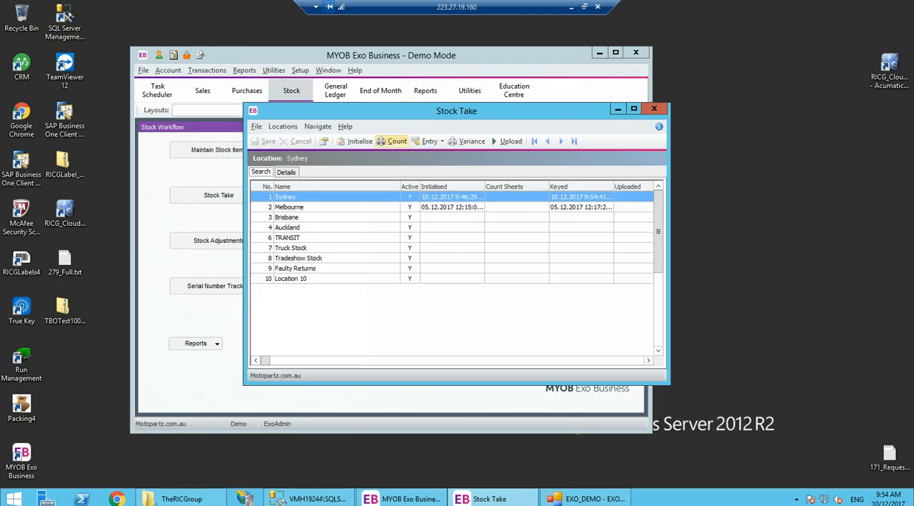
# - Reopen the Sydney count entry to review the AIRPRE01 quantity, then close it
pyautogui.click(427, 141)
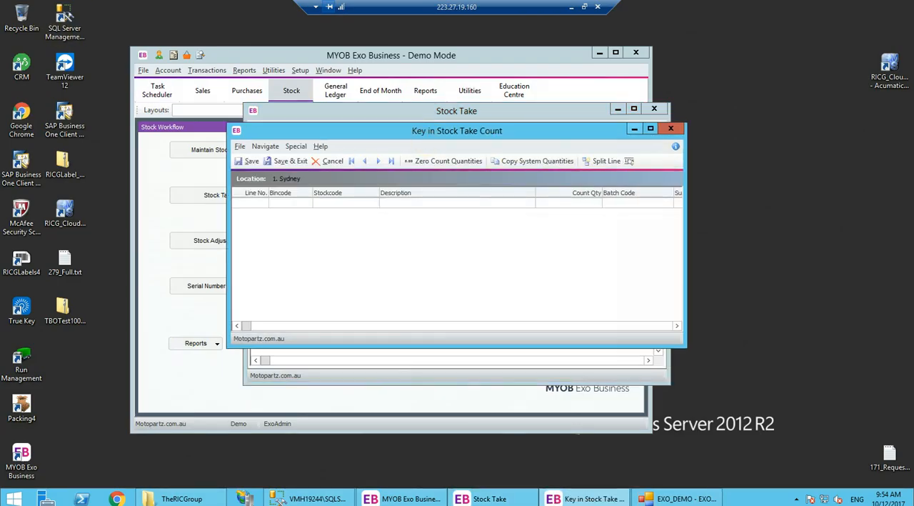
pyautogui.click(649, 128)
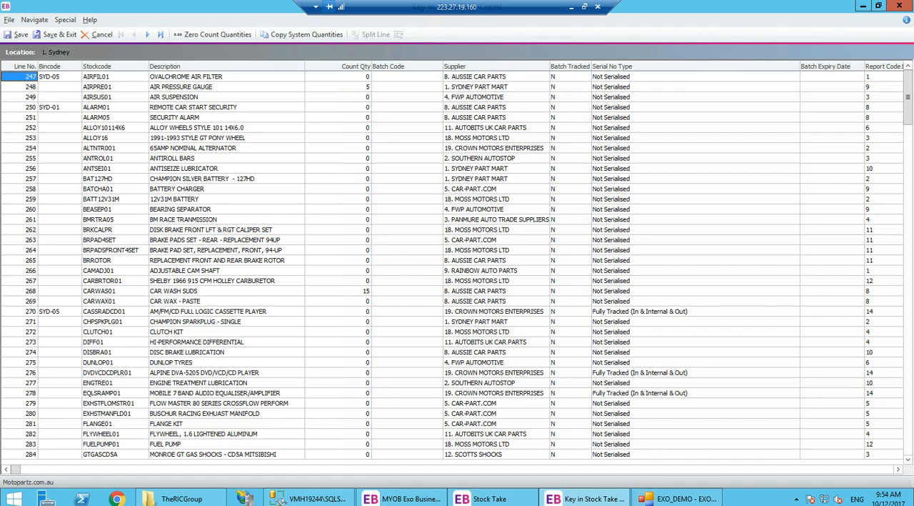
pyautogui.click(899, 6)
# - Send section 47 to the ERP again, choosing to increment the existing quantities instead of overwriting
pyautogui.click(571, 7)
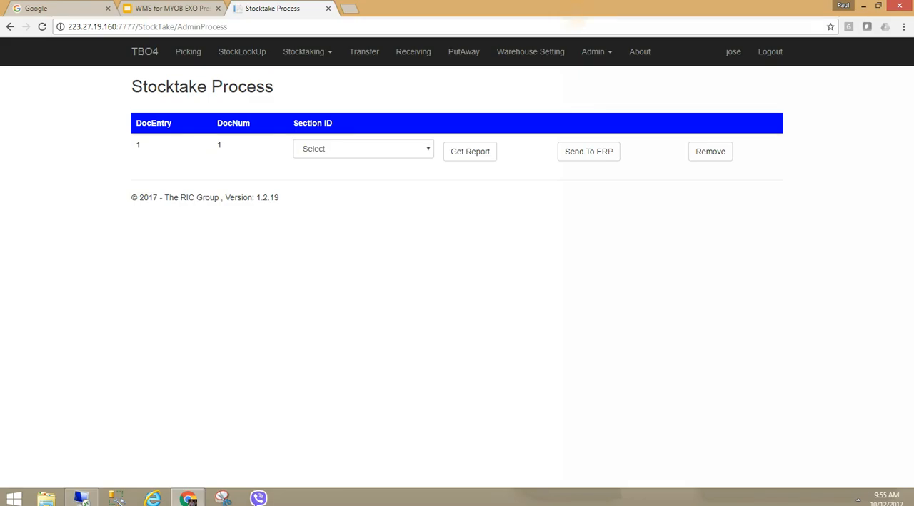
pyautogui.click(371, 148)
pyautogui.click(321, 184)
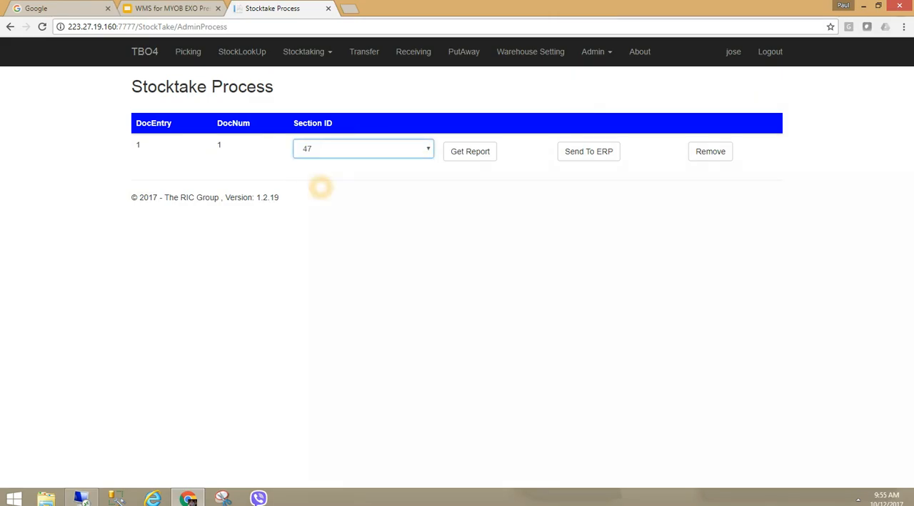
pyautogui.click(584, 153)
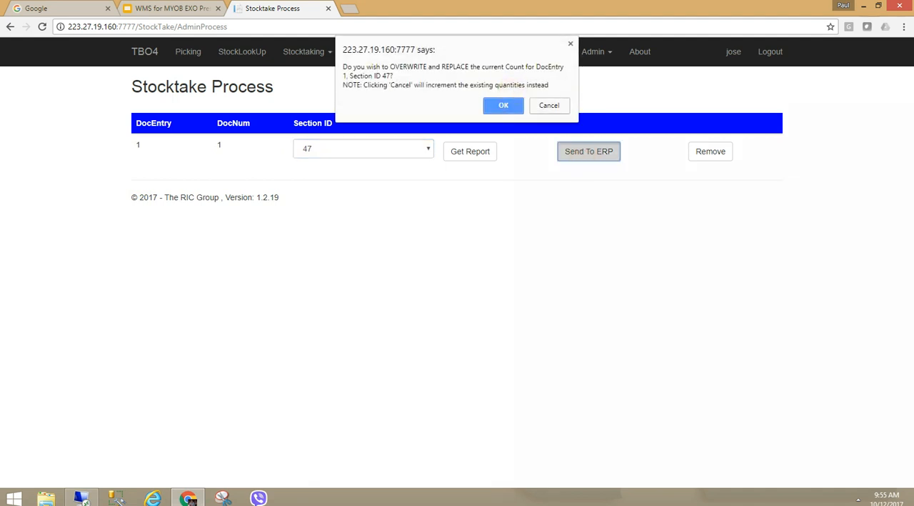
pyautogui.click(544, 107)
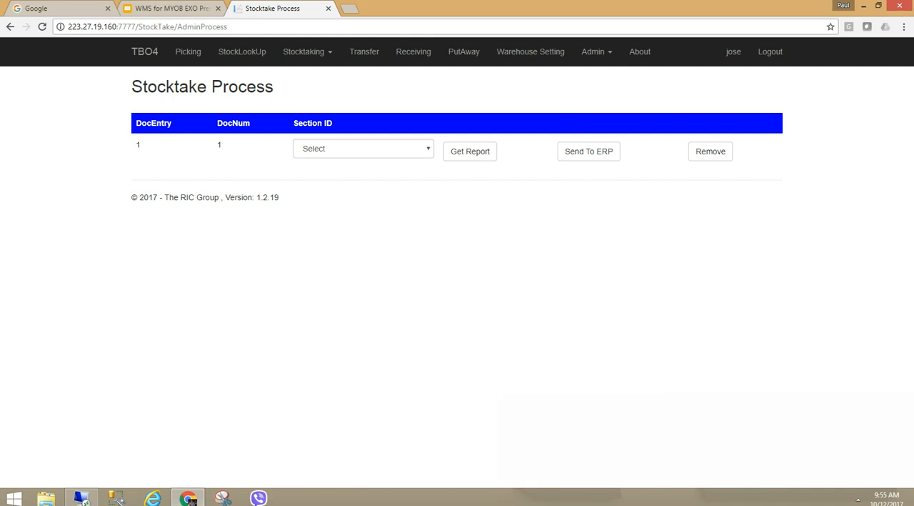
# - Reopen the Sydney count entry, closing and reopening it to review the incremented count quantities
pyautogui.click(81, 498)
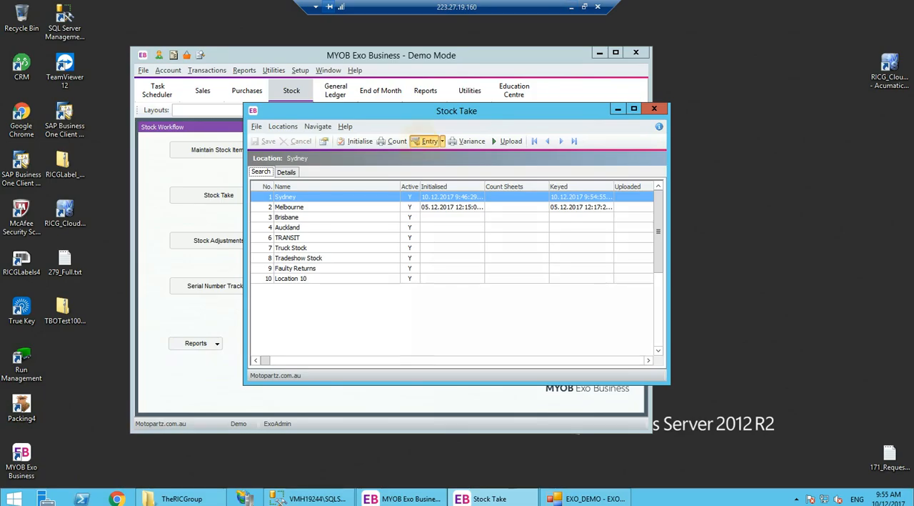
pyautogui.click(427, 140)
pyautogui.click(652, 129)
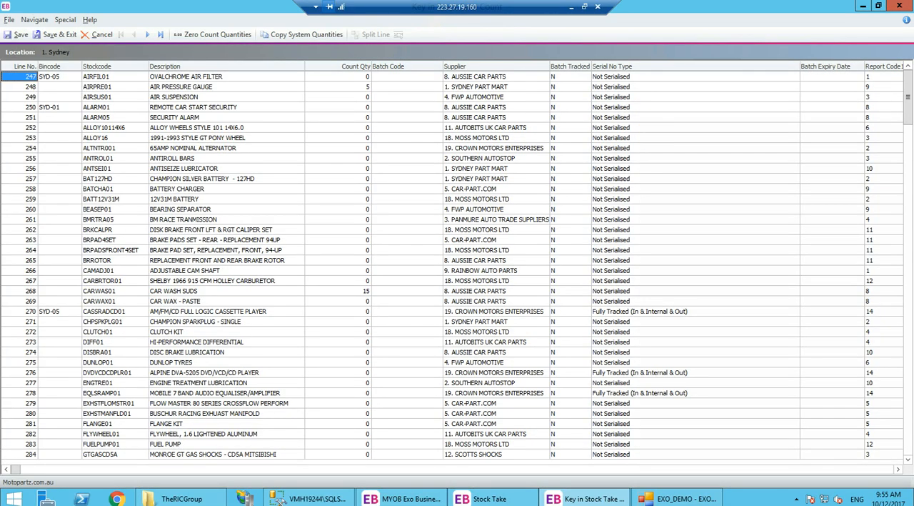
pyautogui.click(899, 6)
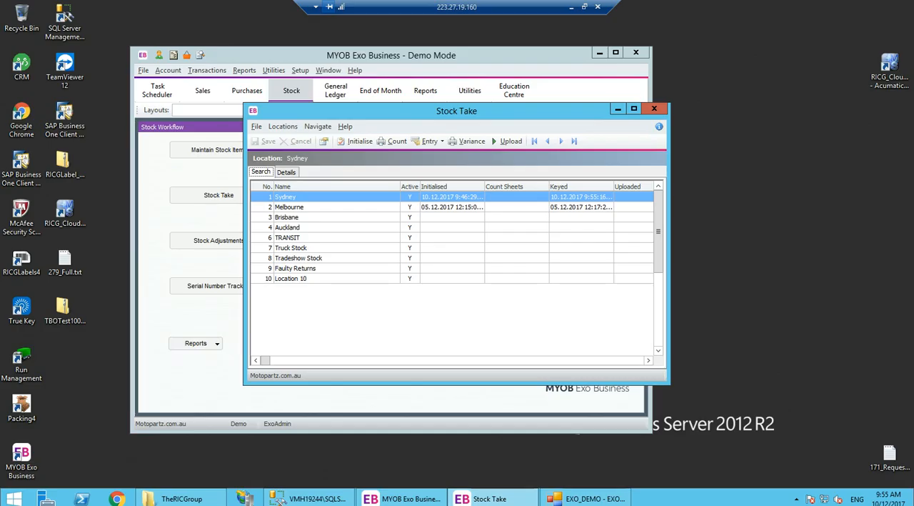
pyautogui.click(427, 141)
pyautogui.click(654, 130)
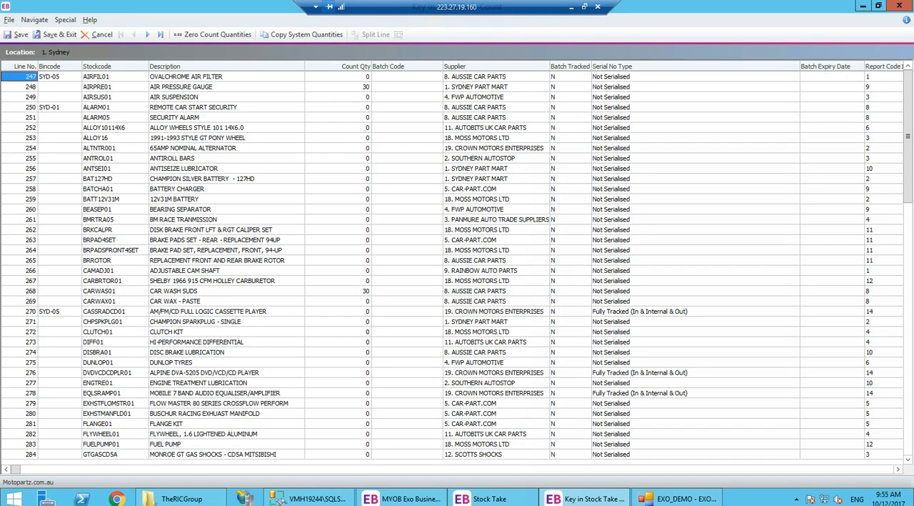
# - Zero all count quantities for the Sydney location and save and exit the count entry
pyautogui.click(402, 119)
pyautogui.click(350, 291)
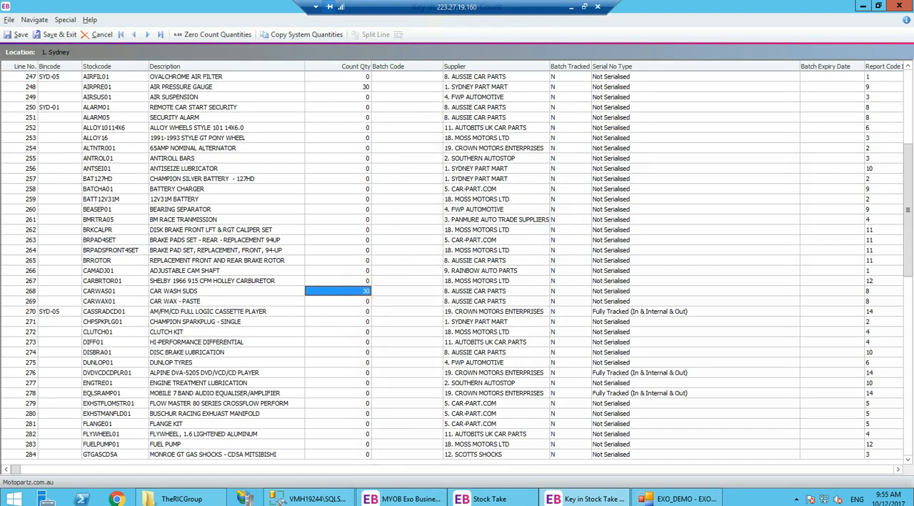
pyautogui.click(376, 317)
pyautogui.click(355, 120)
pyautogui.click(483, 242)
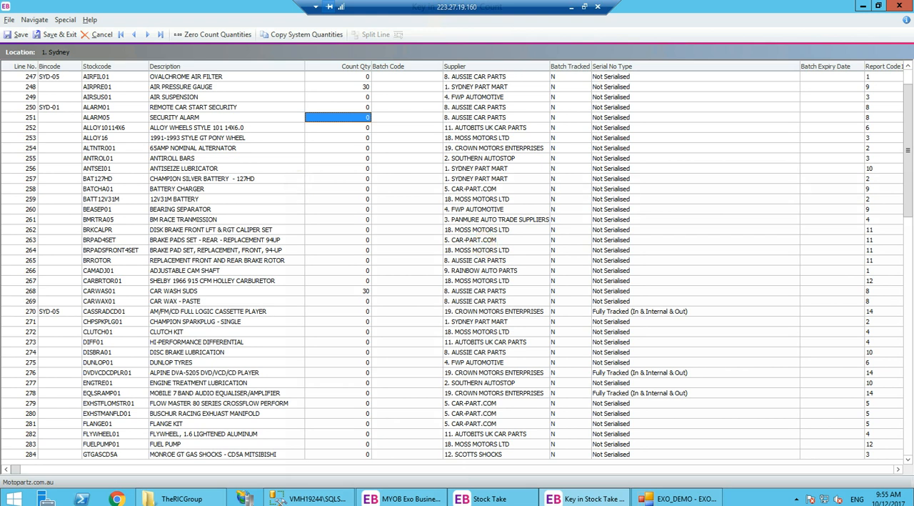
pyautogui.click(214, 34)
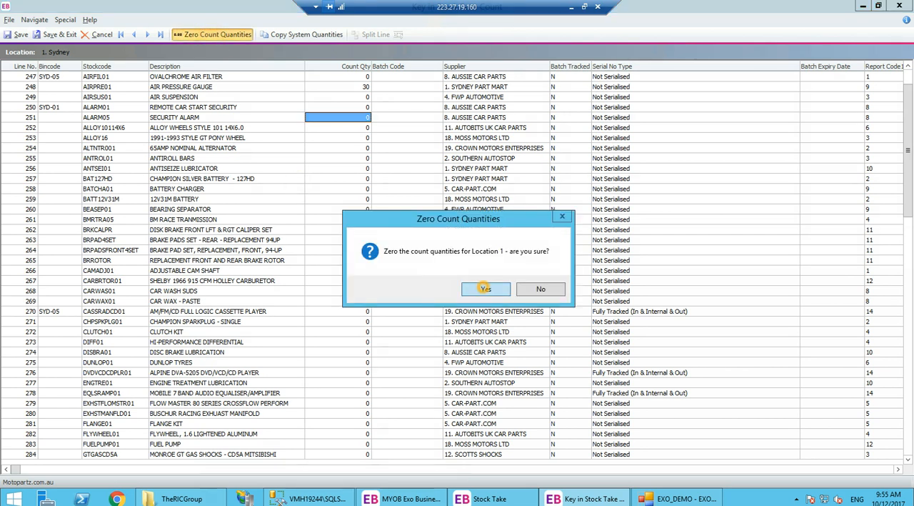
pyautogui.click(483, 287)
pyautogui.click(57, 35)
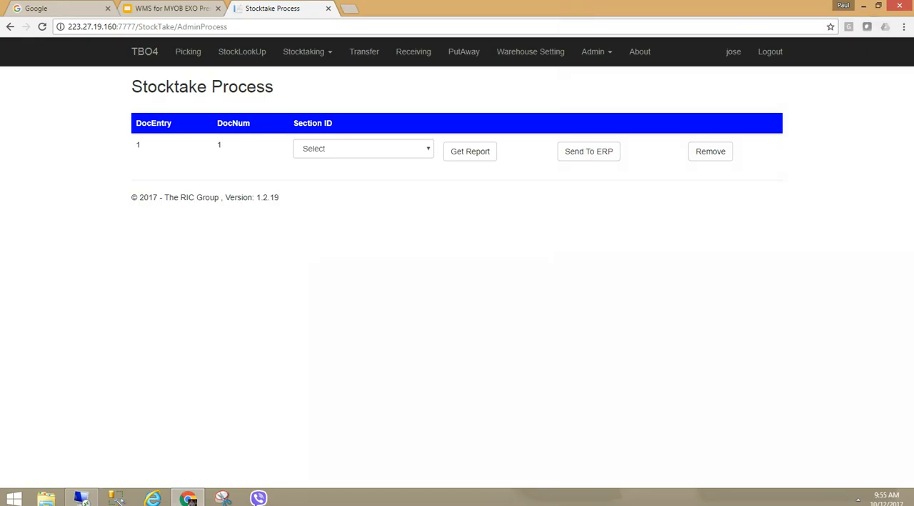
# - In the web app's Stocktake Count for document 1, create a new section with ID 48
pyautogui.click(322, 52)
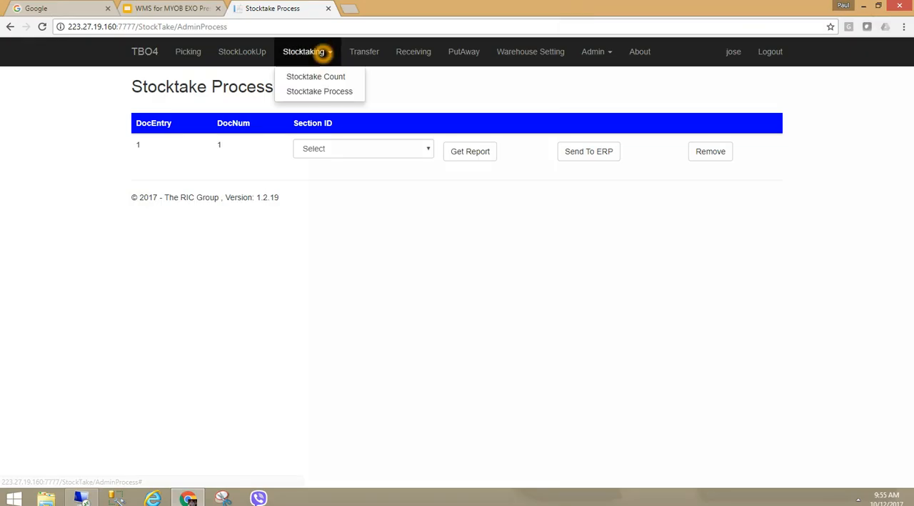
pyautogui.click(312, 76)
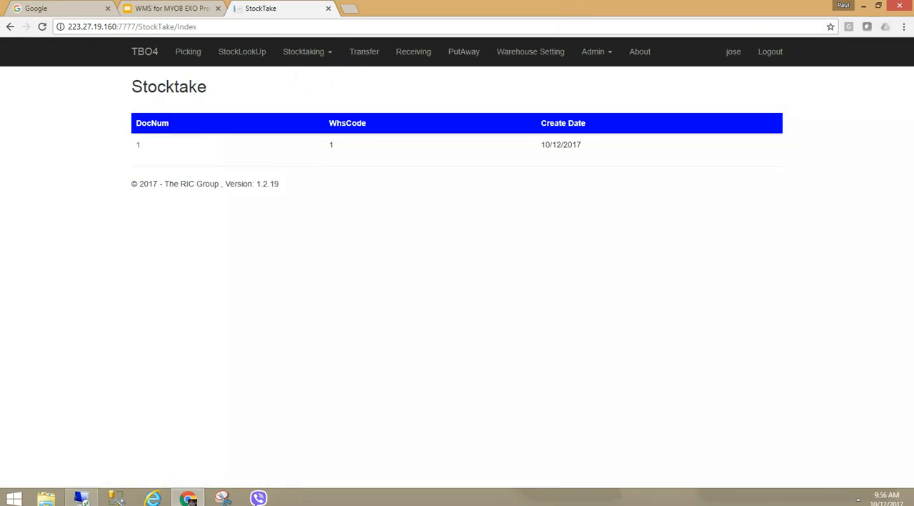
pyautogui.click(138, 144)
pyautogui.click(184, 159)
pyautogui.write('48')
pyautogui.click(180, 193)
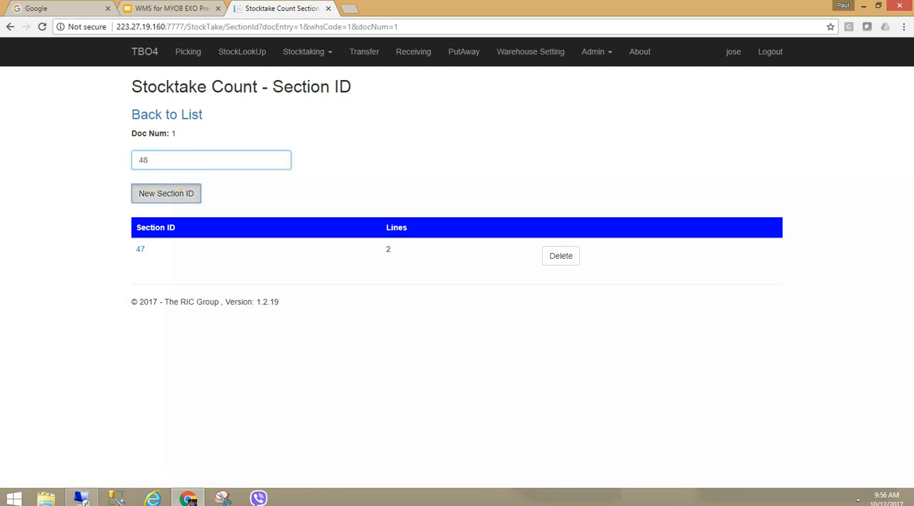
# - Search for and select item AIRPRE01 and bin location 1-SYSTEM-BIN-LOCATION in section 48
pyautogui.click(225, 198)
pyautogui.write('air')
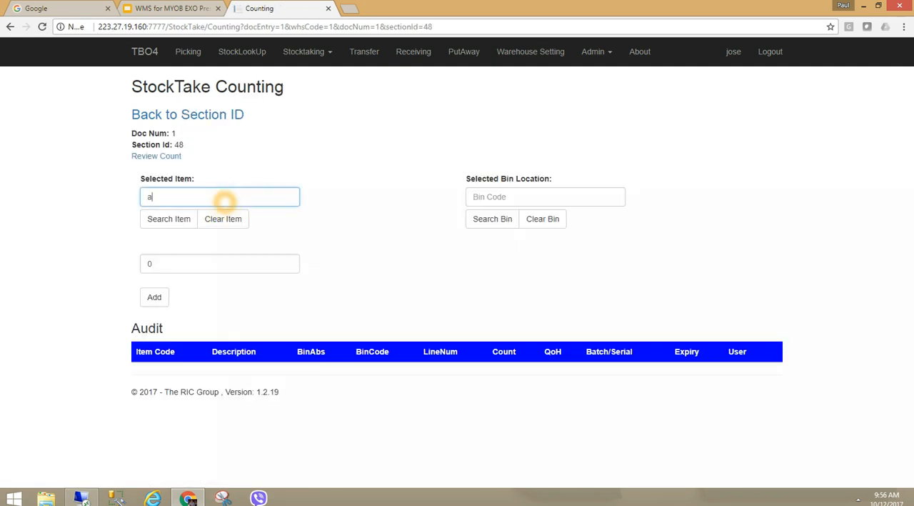
pyautogui.click(179, 215)
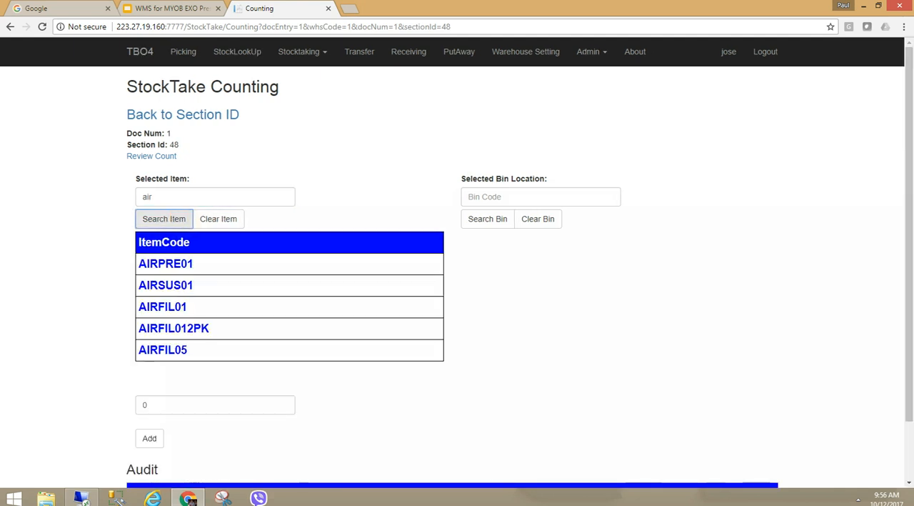
pyautogui.click(179, 263)
pyautogui.click(492, 218)
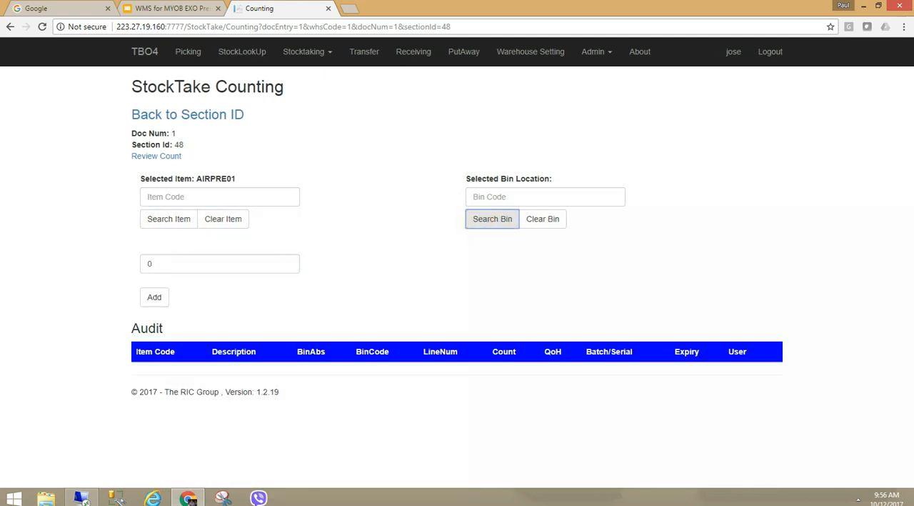
pyautogui.click(544, 196)
pyautogui.write('sys')
pyautogui.click(492, 218)
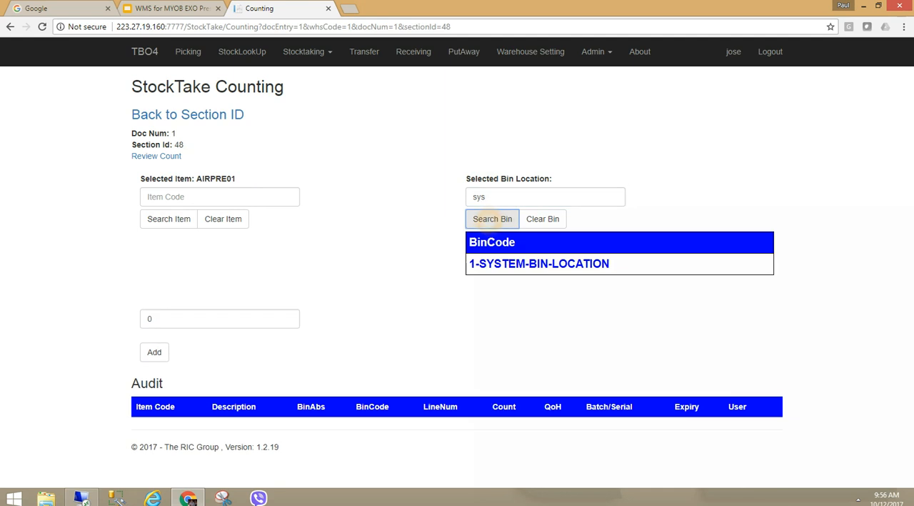
pyautogui.click(538, 263)
# - Enter a count of 5 for AIRPRE01 and add it to section 48
pyautogui.doubleClick(164, 262)
pyautogui.write('5')
pyautogui.click(154, 297)
pyautogui.click(506, 299)
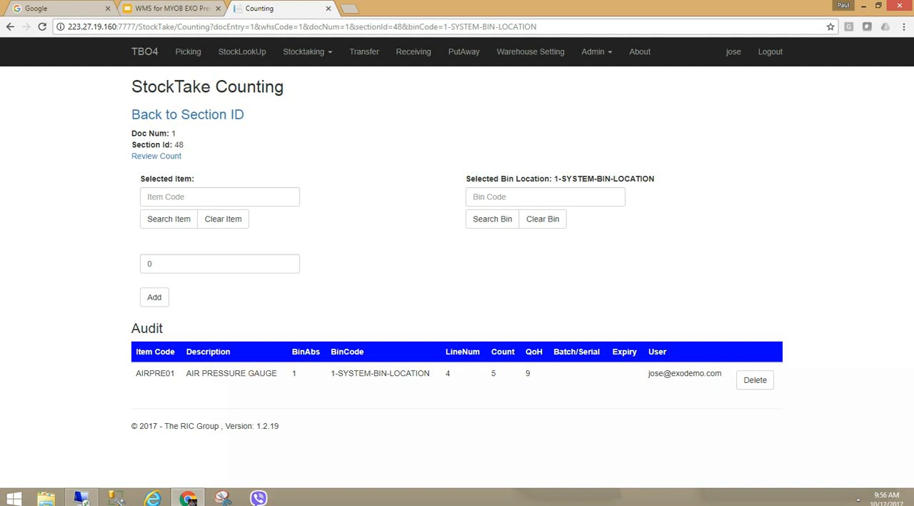
# - Search for item AIRFIL01, add it with a count of 4, and return to the section list
pyautogui.click(224, 196)
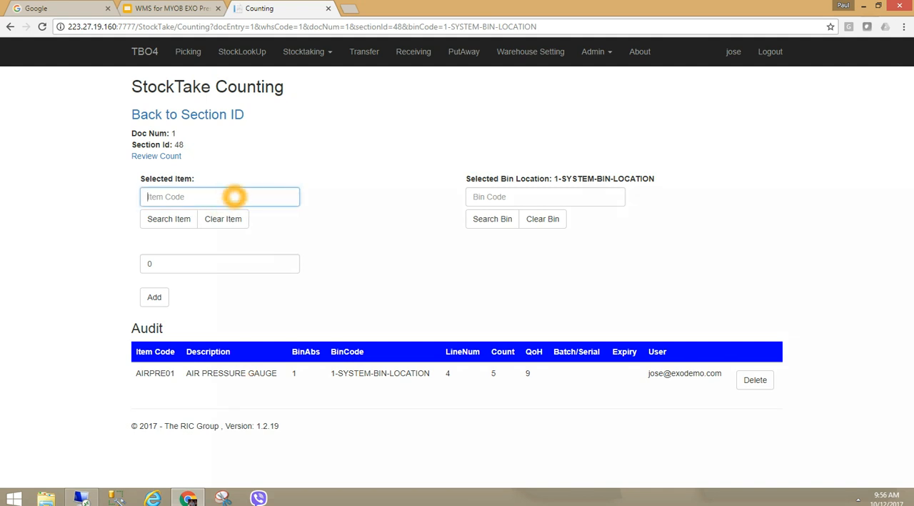
pyautogui.write('air')
pyautogui.click(169, 218)
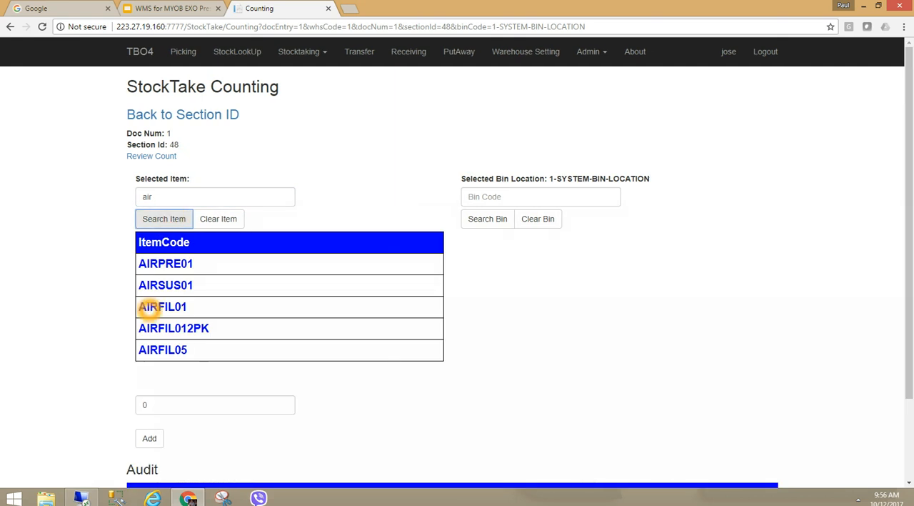
pyautogui.click(150, 306)
pyautogui.doubleClick(165, 264)
pyautogui.write('4')
pyautogui.click(157, 299)
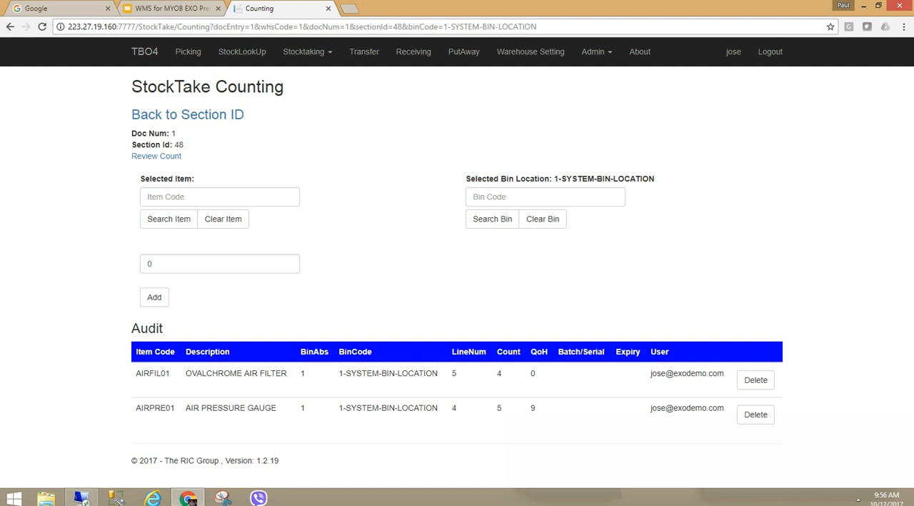
pyautogui.click(190, 115)
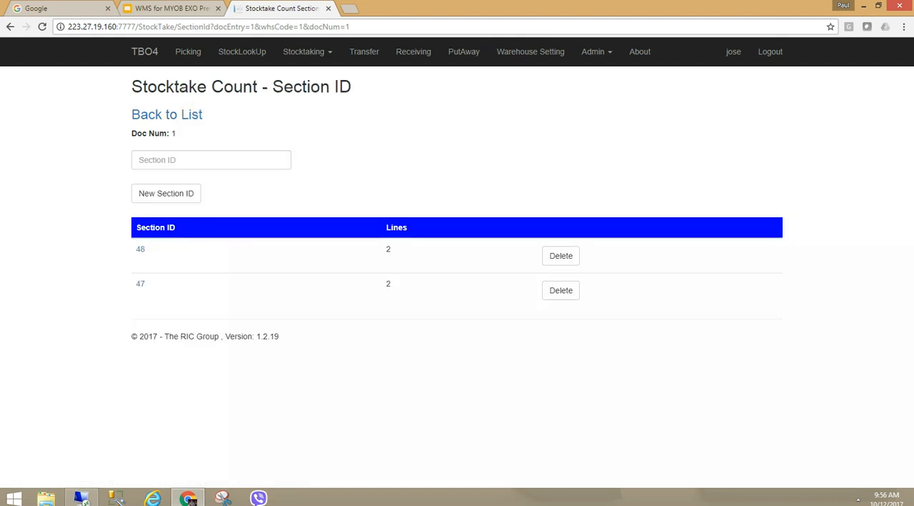
# - Open Stocktake Process and generate the variance report for section 48 of stock take document 1
pyautogui.click(307, 51)
pyautogui.click(315, 90)
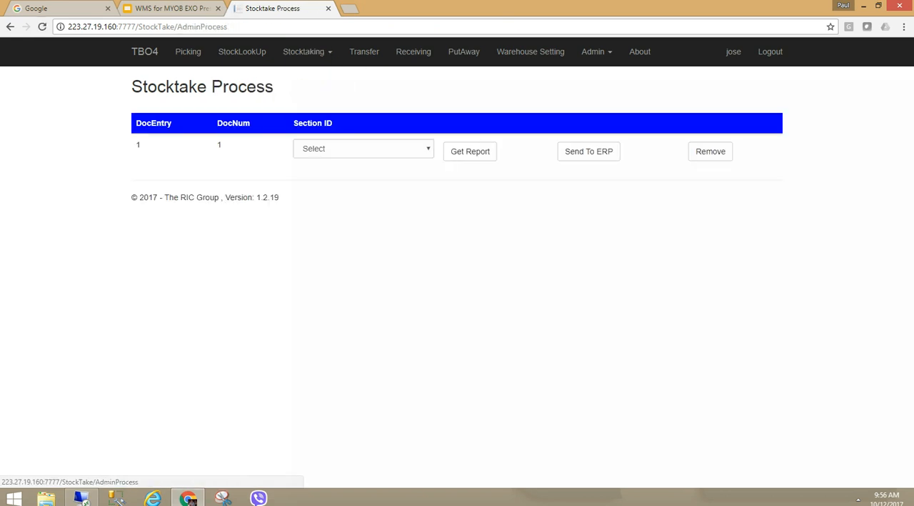
pyautogui.click(317, 148)
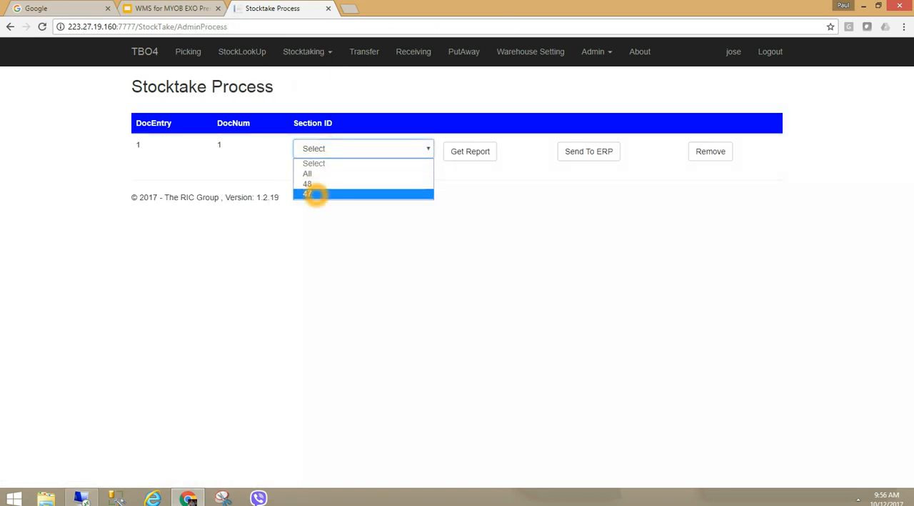
pyautogui.click(314, 184)
pyautogui.click(482, 146)
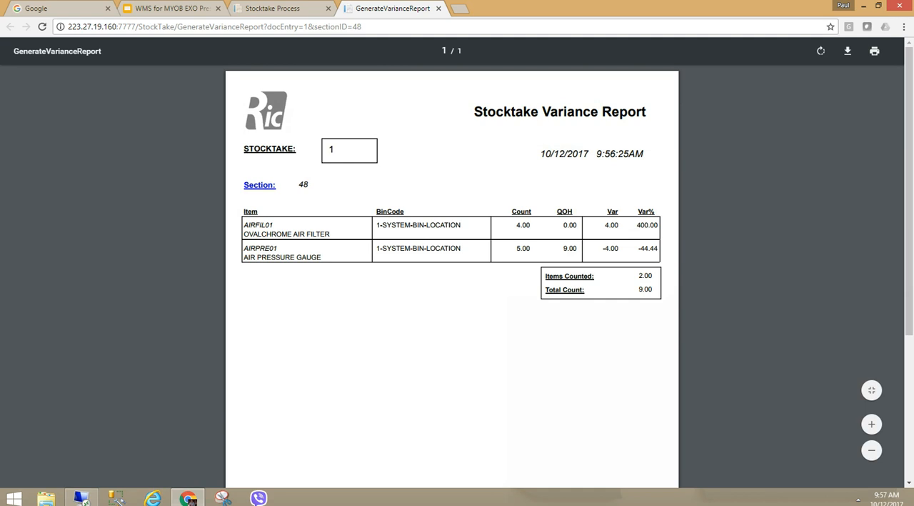
pyautogui.click(439, 8)
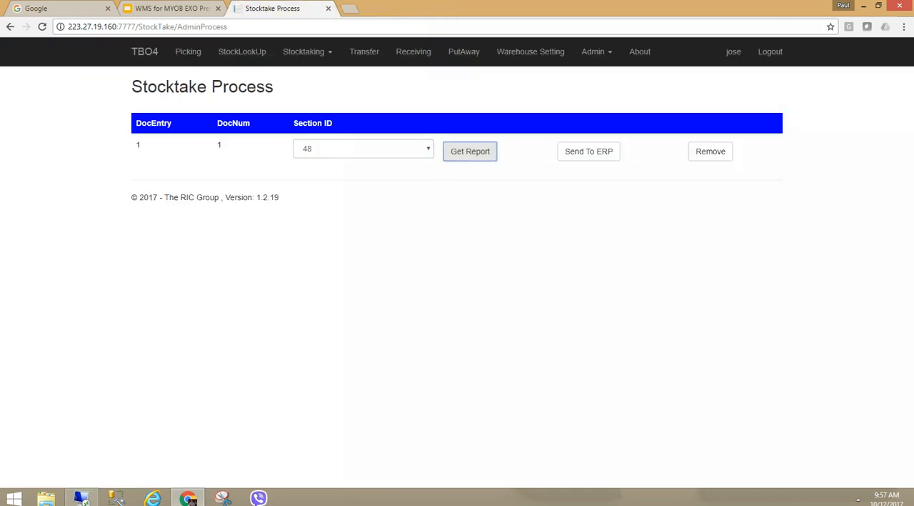
# - Generate the variance report for section 47 and close its report tab
pyautogui.click(325, 149)
pyautogui.click(321, 193)
pyautogui.click(460, 158)
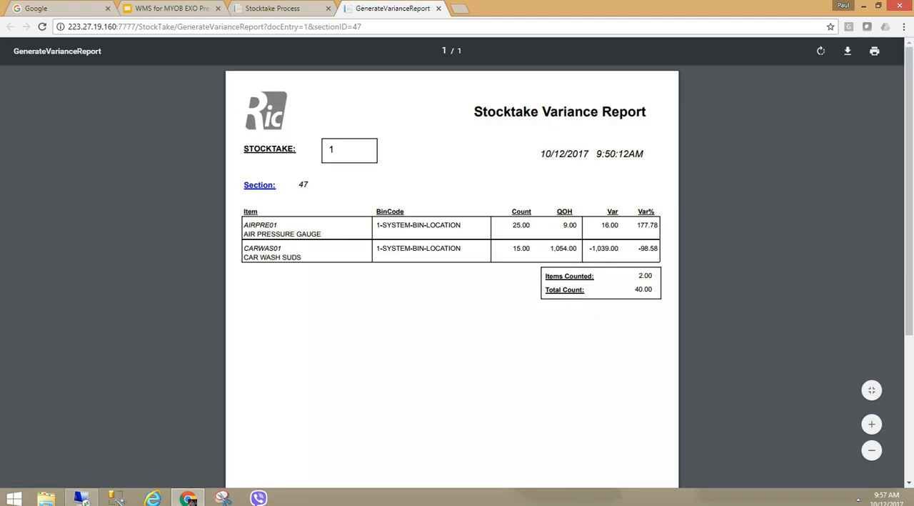
pyautogui.click(438, 8)
# - Generate the variance report for all sections combined and close its report tab
pyautogui.click(372, 147)
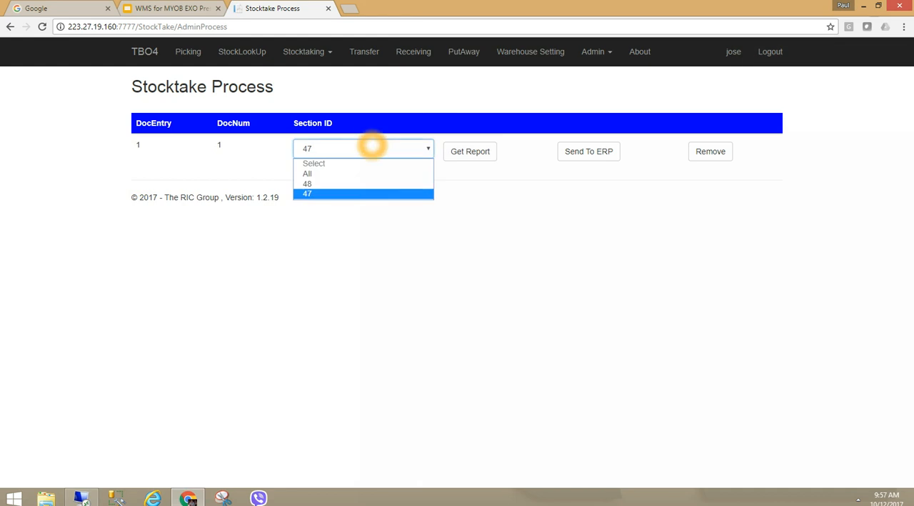
pyautogui.click(316, 173)
pyautogui.click(471, 151)
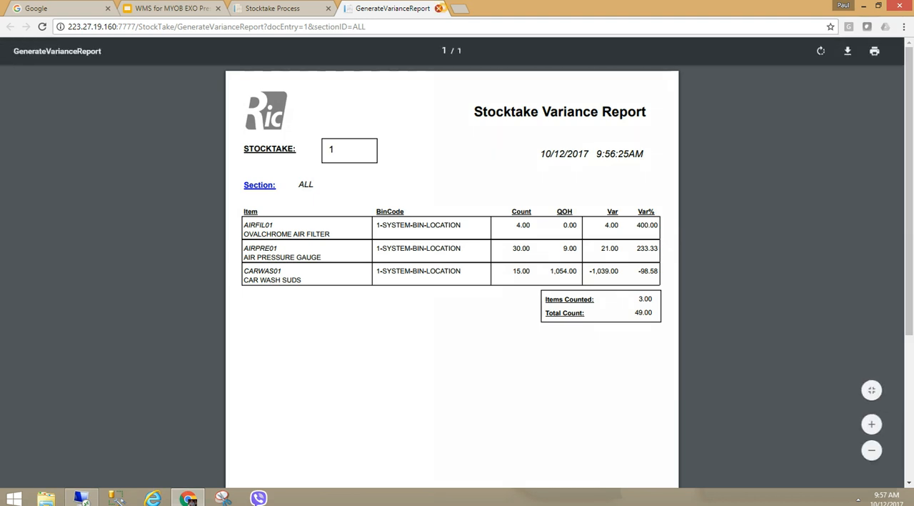
pyautogui.click(438, 7)
# - Choose All sections and send the stock take counts to the ERP, confirming the send
pyautogui.click(420, 151)
pyautogui.click(419, 151)
pyautogui.click(392, 156)
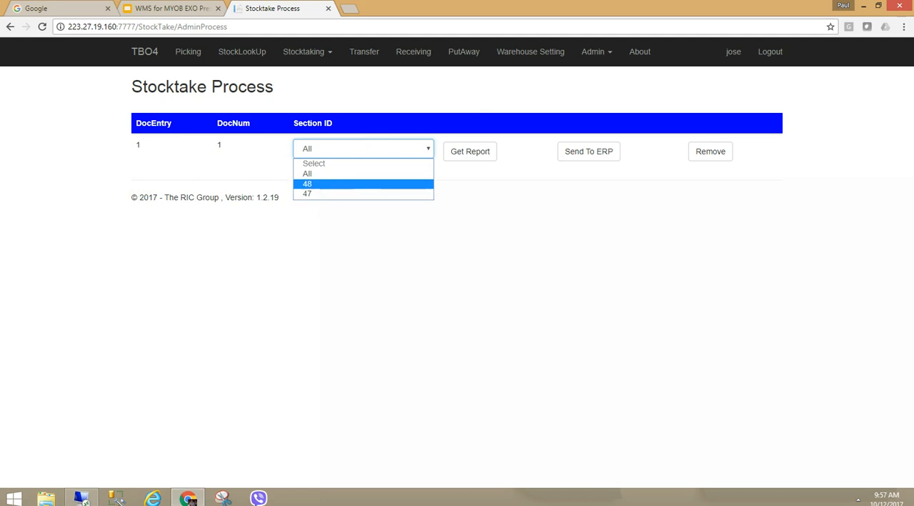
pyautogui.click(336, 186)
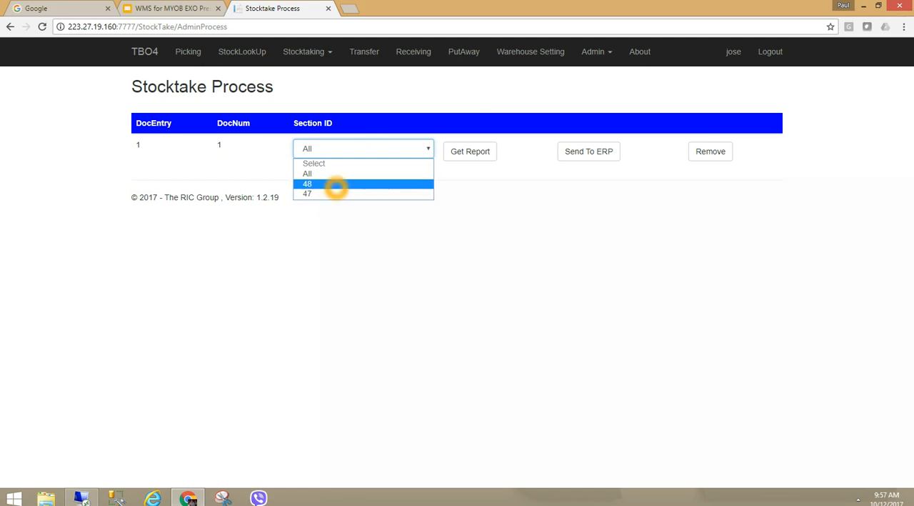
pyautogui.click(325, 173)
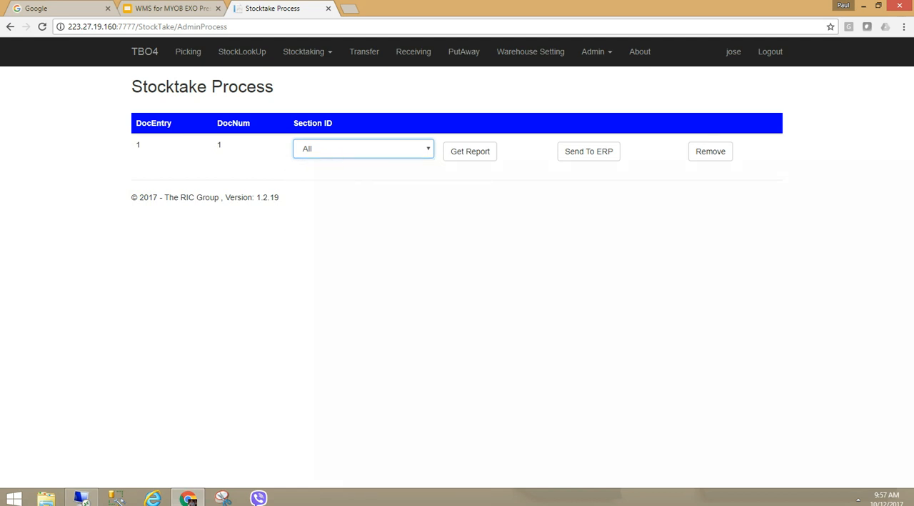
pyautogui.click(584, 153)
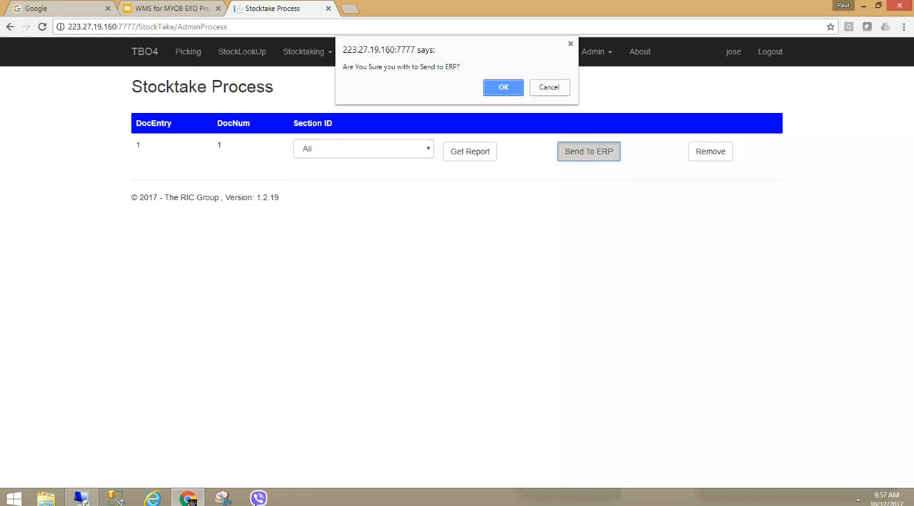
pyautogui.press('Return')
pyautogui.press('Return')
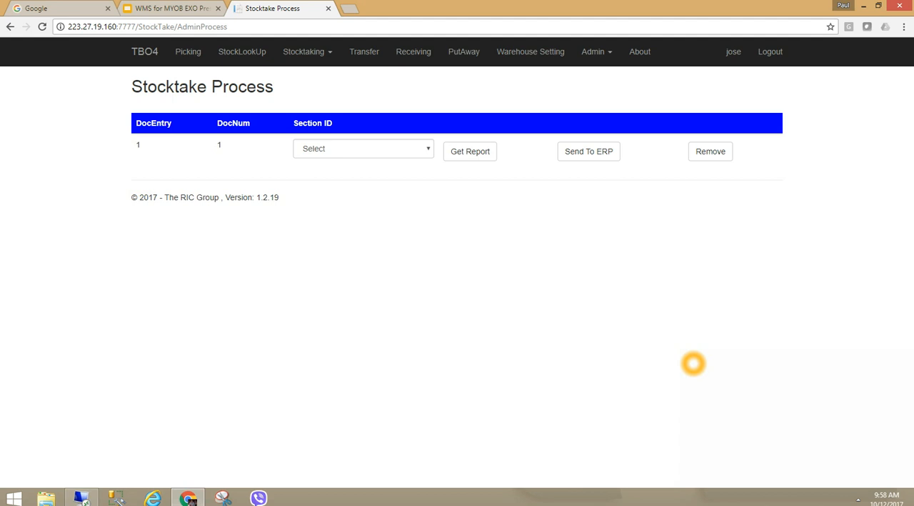
# - Switch to MYOB Exo Business and review the keyed-in count quantities for the Sydney stock take, then cancel the entry window
pyautogui.click(342, 150)
pyautogui.click(342, 153)
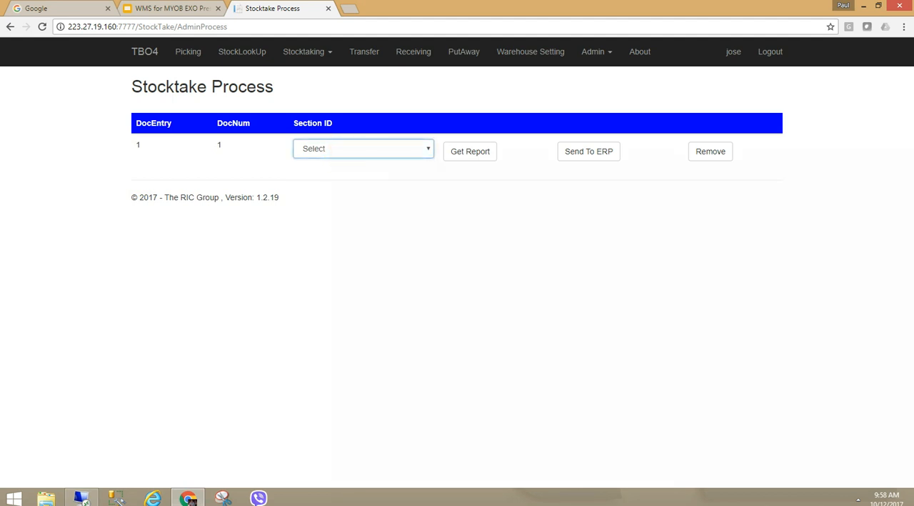
pyautogui.click(81, 498)
pyautogui.click(425, 141)
pyautogui.click(647, 132)
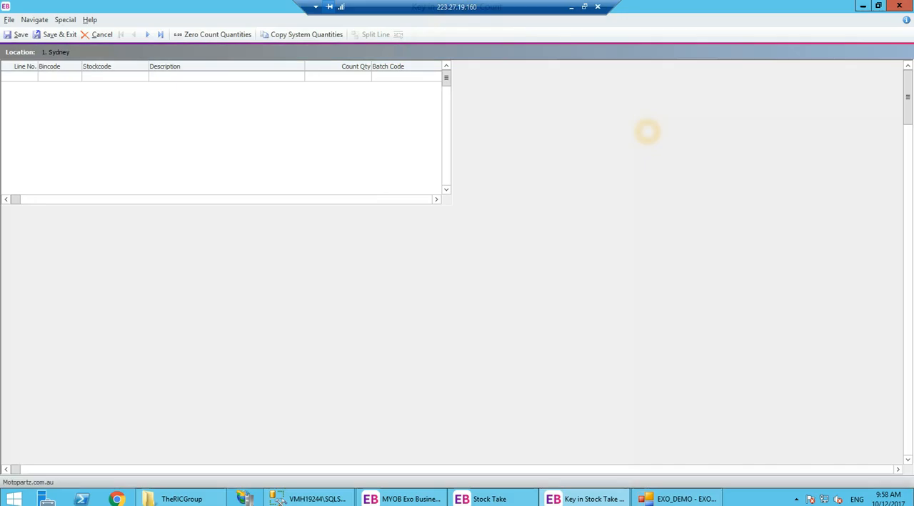
pyautogui.click(358, 95)
pyautogui.click(356, 90)
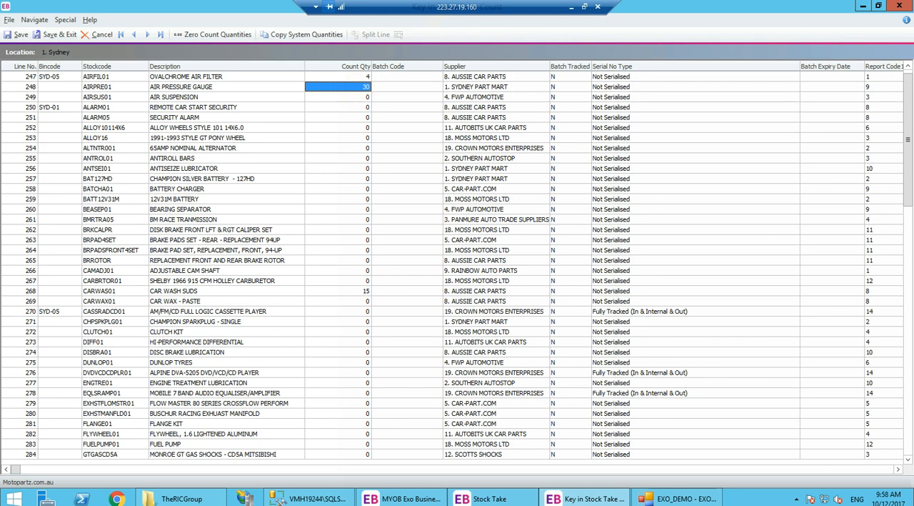
pyautogui.click(357, 290)
pyautogui.click(518, 312)
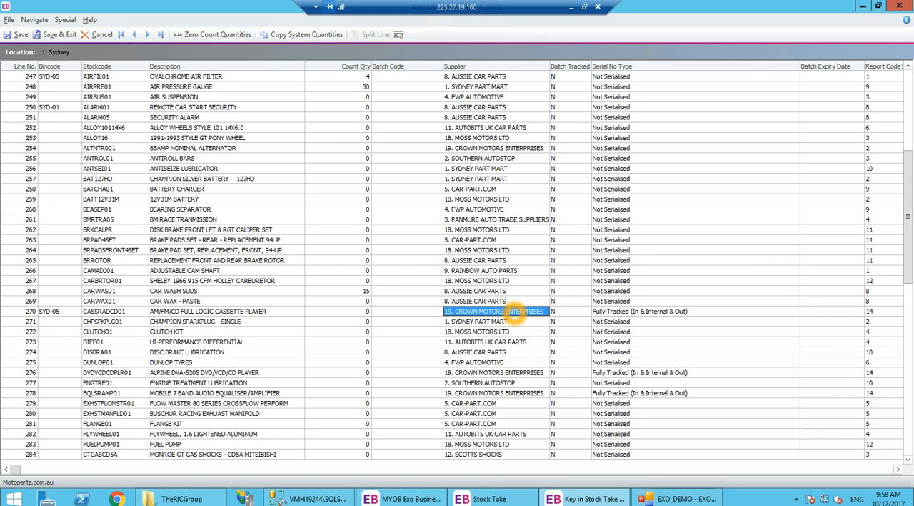
pyautogui.click(100, 35)
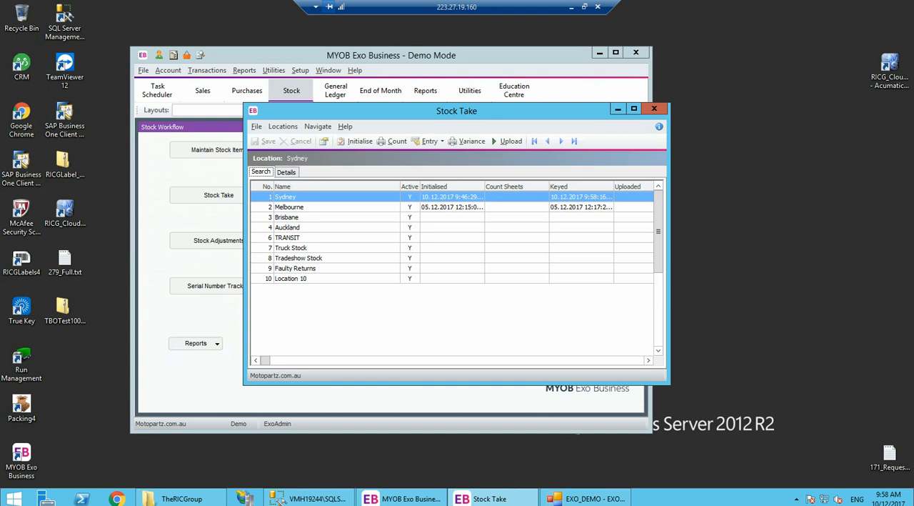
# - Return to the web app and review the audit lines of section 48 under Stocktake Count for document 1
pyautogui.click(571, 7)
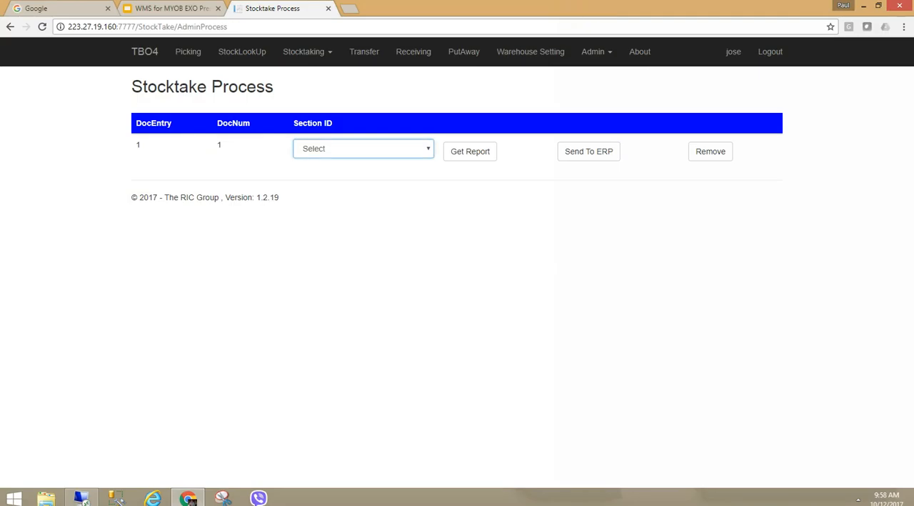
pyautogui.click(593, 51)
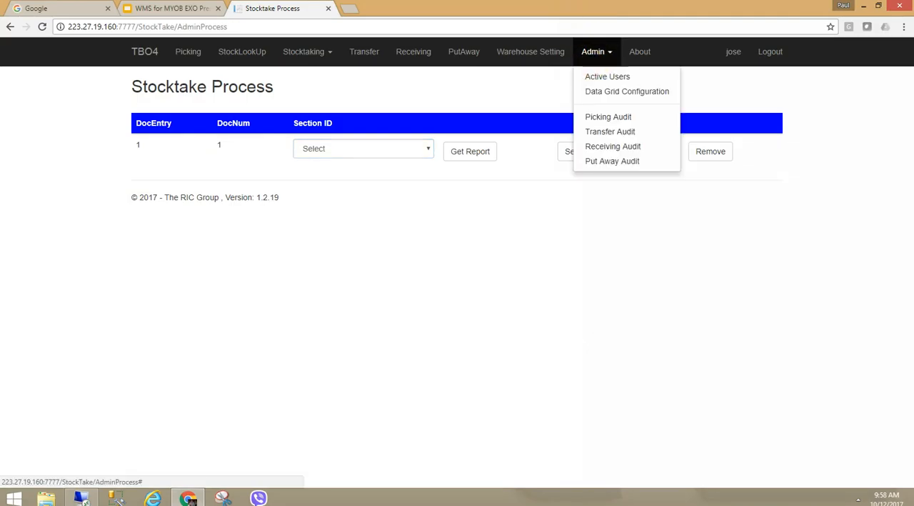
pyautogui.click(558, 274)
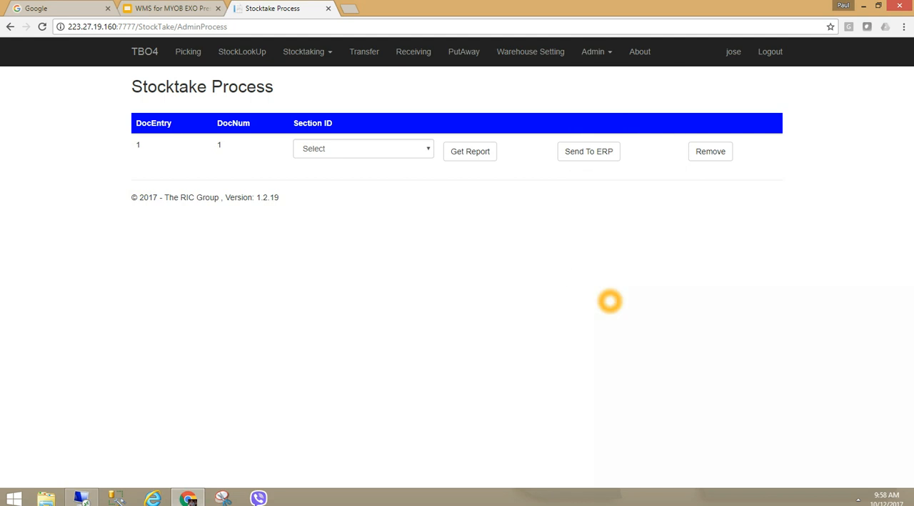
pyautogui.click(307, 51)
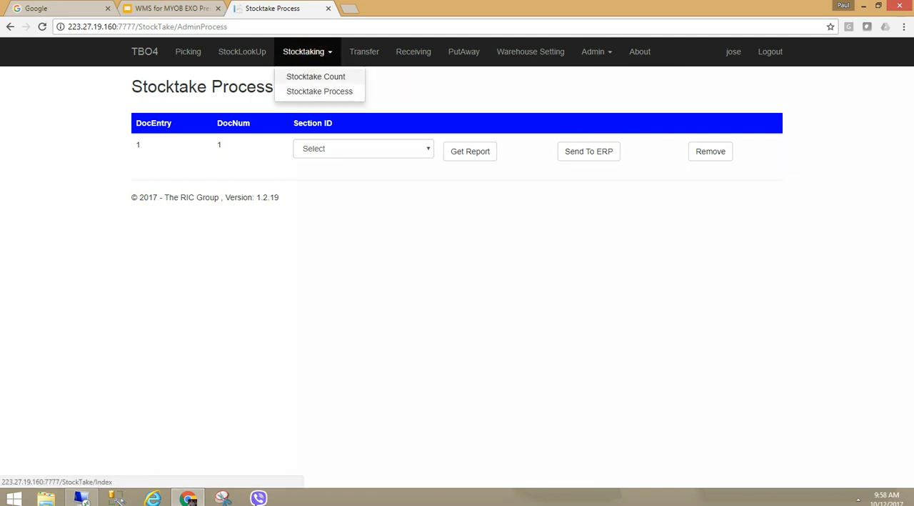
pyautogui.click(307, 75)
pyautogui.click(492, 361)
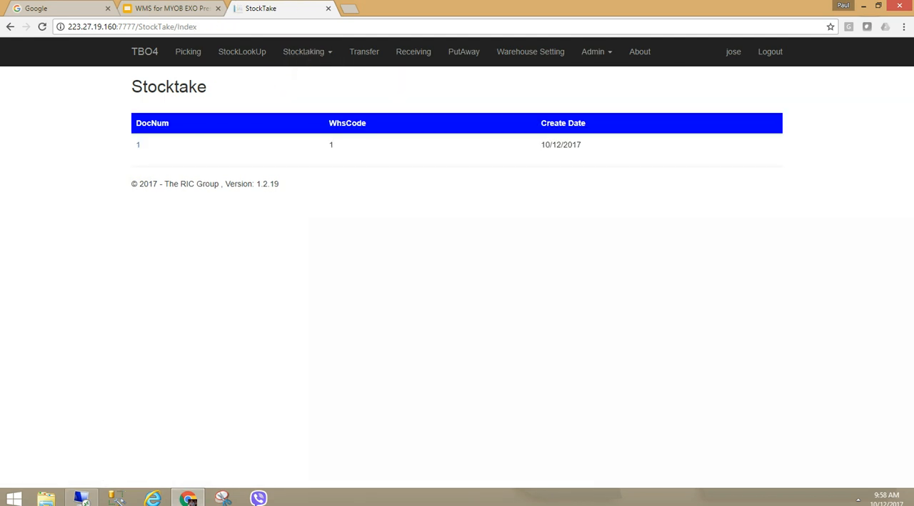
pyautogui.click(137, 145)
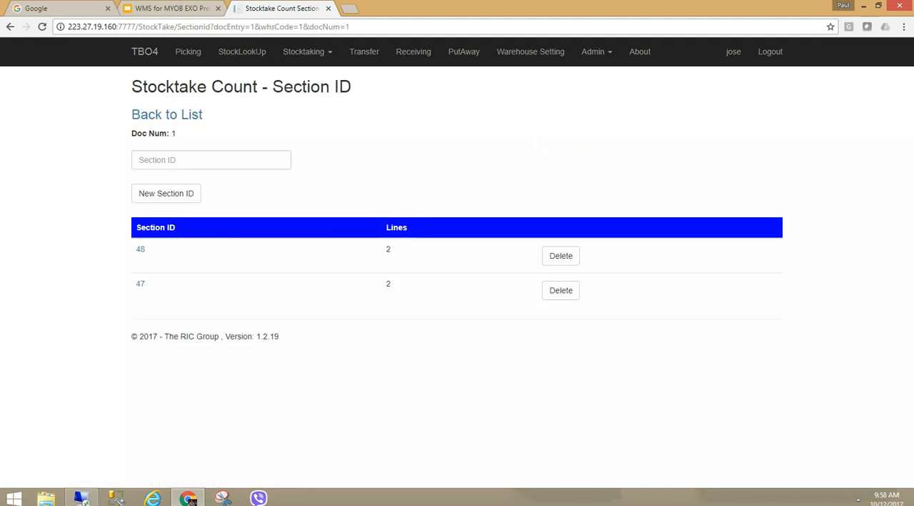
pyautogui.click(140, 249)
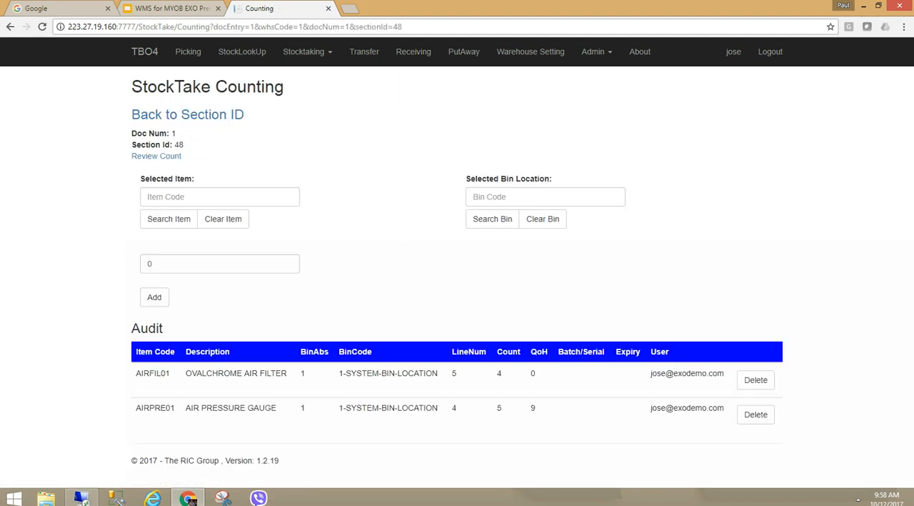
pyautogui.click(141, 115)
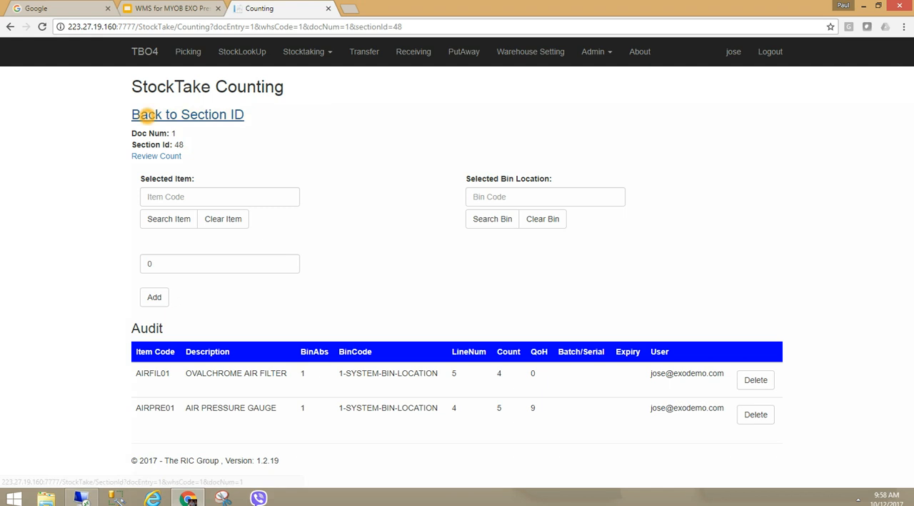
pyautogui.click(143, 117)
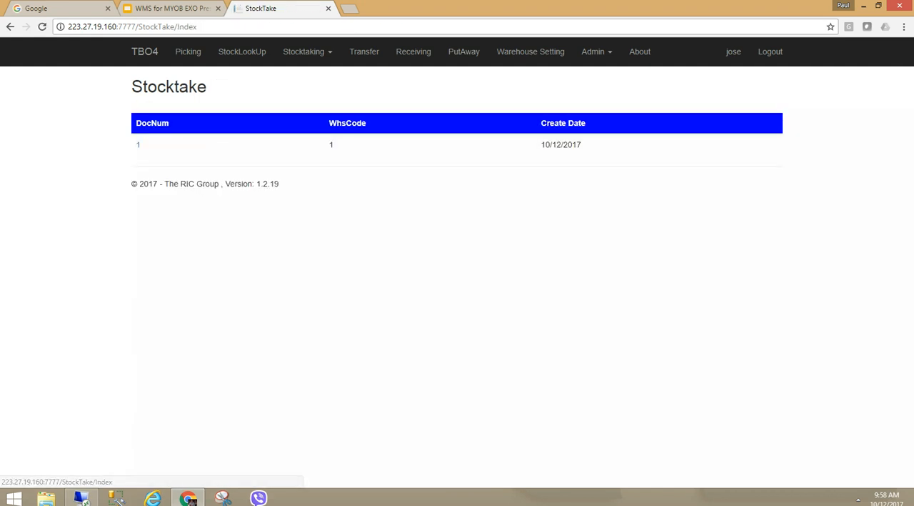
# - Regenerate the section 48 variance report in Stocktake Process, close it, and switch to the presentation tab
pyautogui.click(305, 52)
pyautogui.click(293, 89)
pyautogui.click(390, 150)
pyautogui.click(322, 184)
pyautogui.click(470, 152)
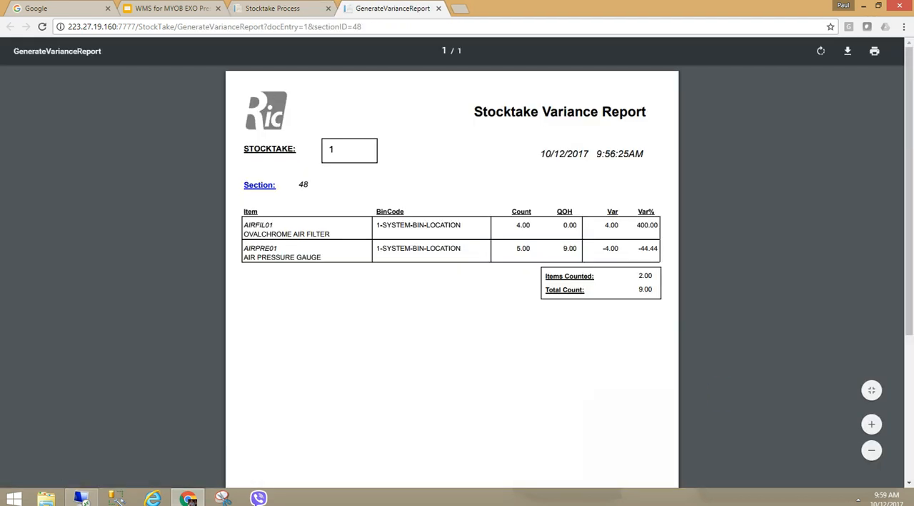
pyautogui.click(438, 7)
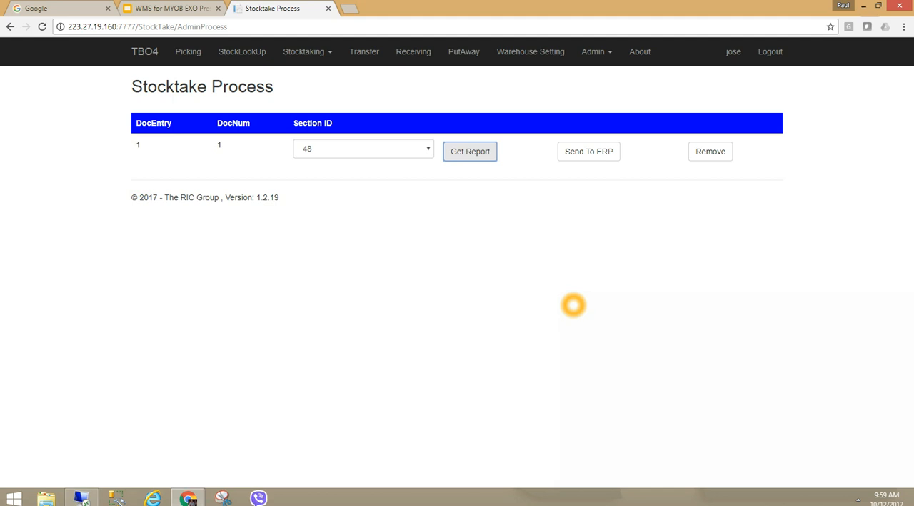
pyautogui.click(173, 4)
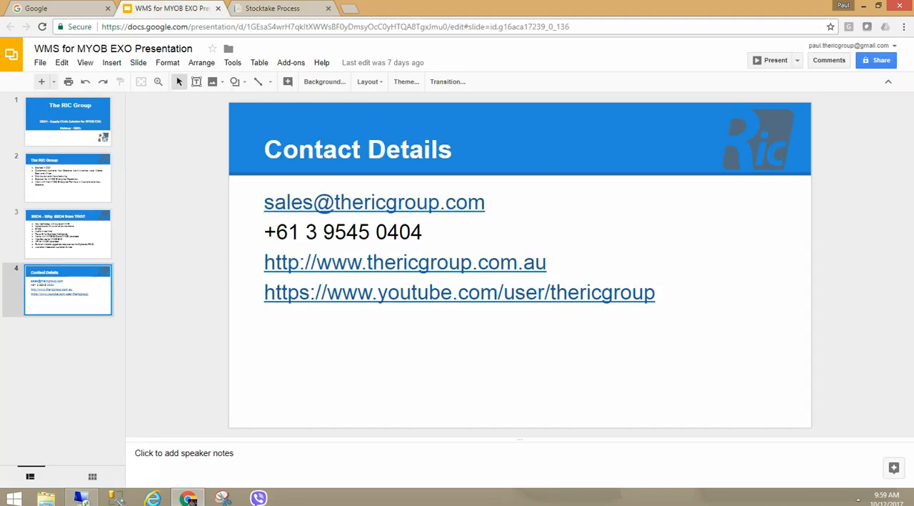